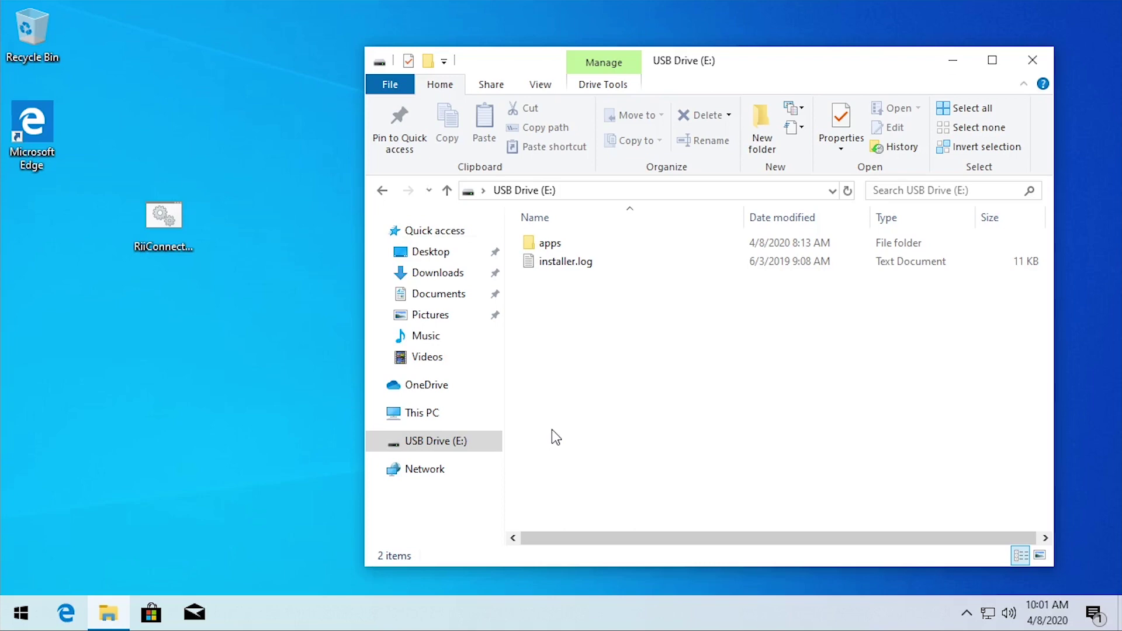
left_click_drag(115, 289, 227, 170)
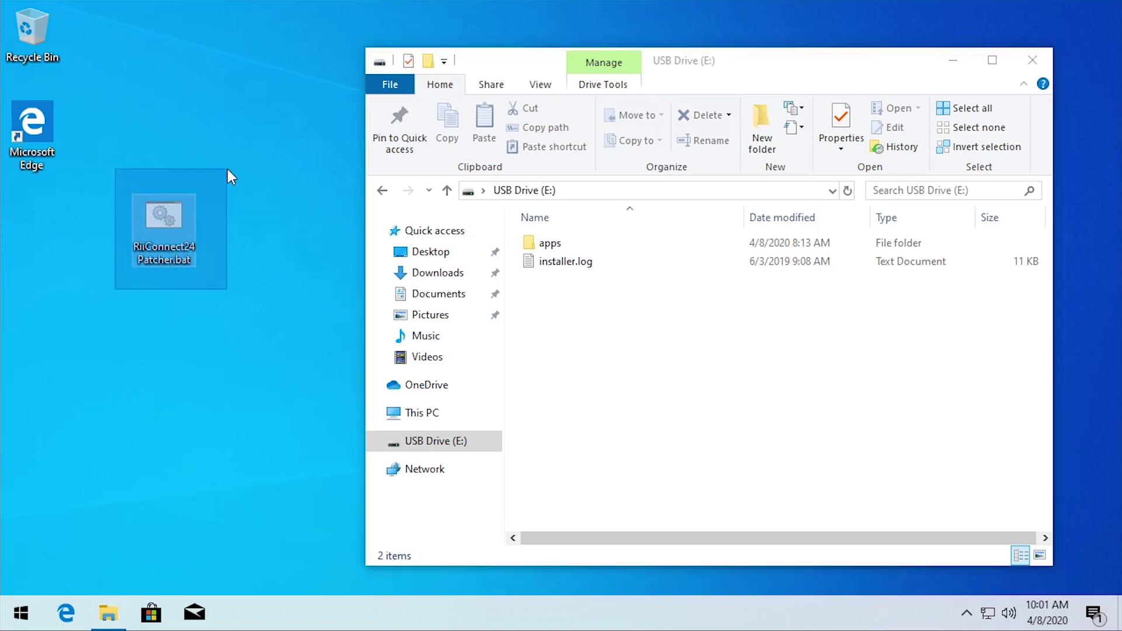
left_click_drag(227, 171, 228, 171)
left_click(545, 65)
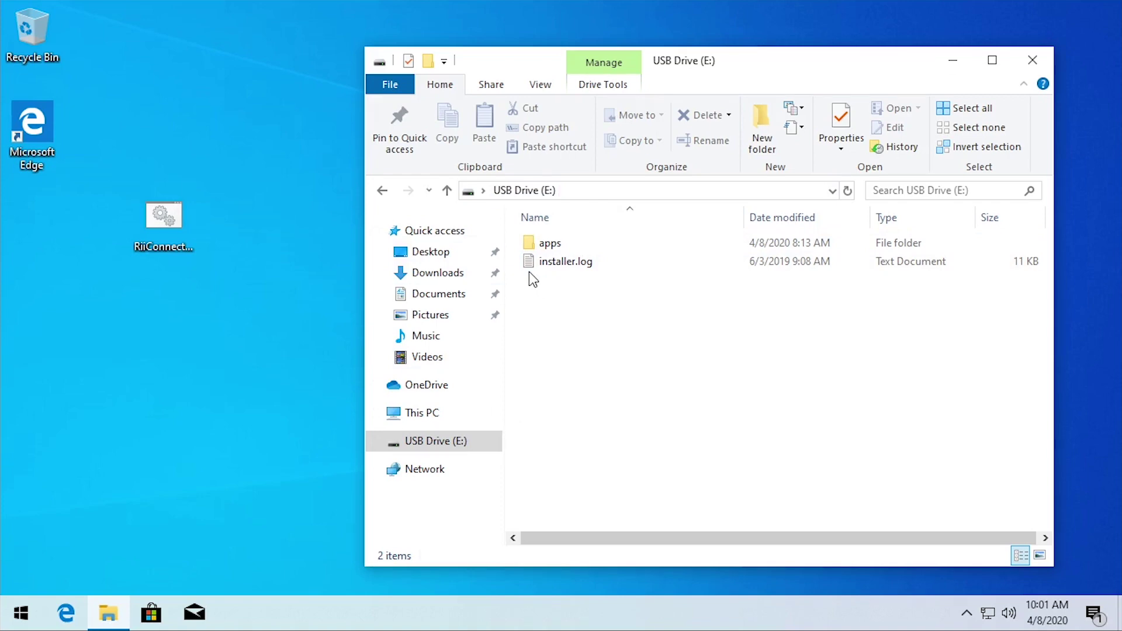
double_click(547, 245)
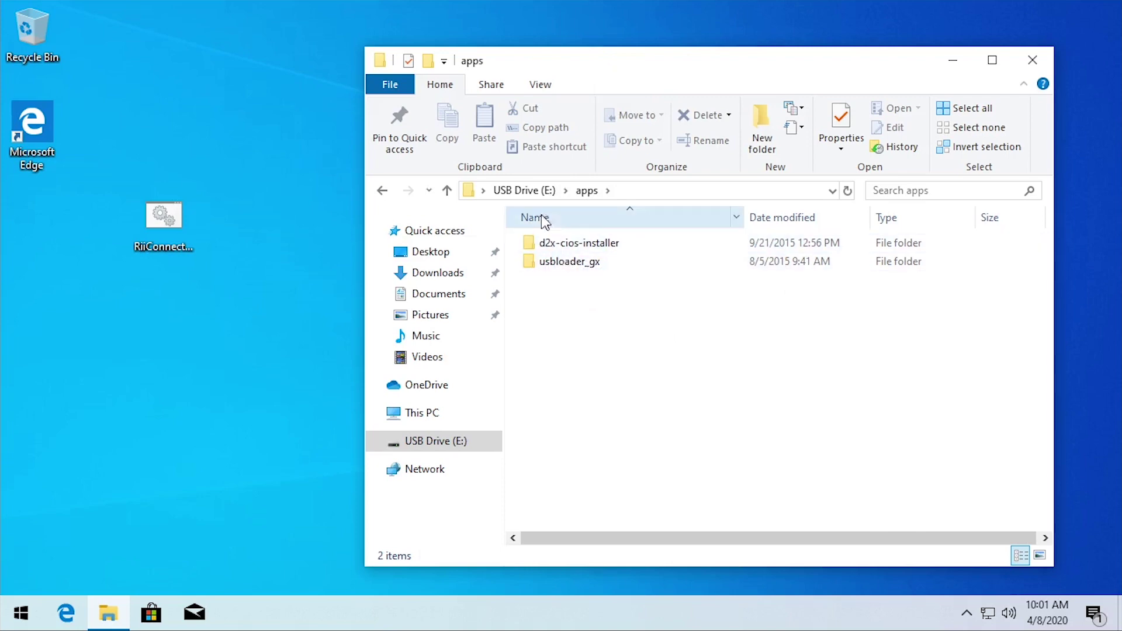
left_click(529, 191)
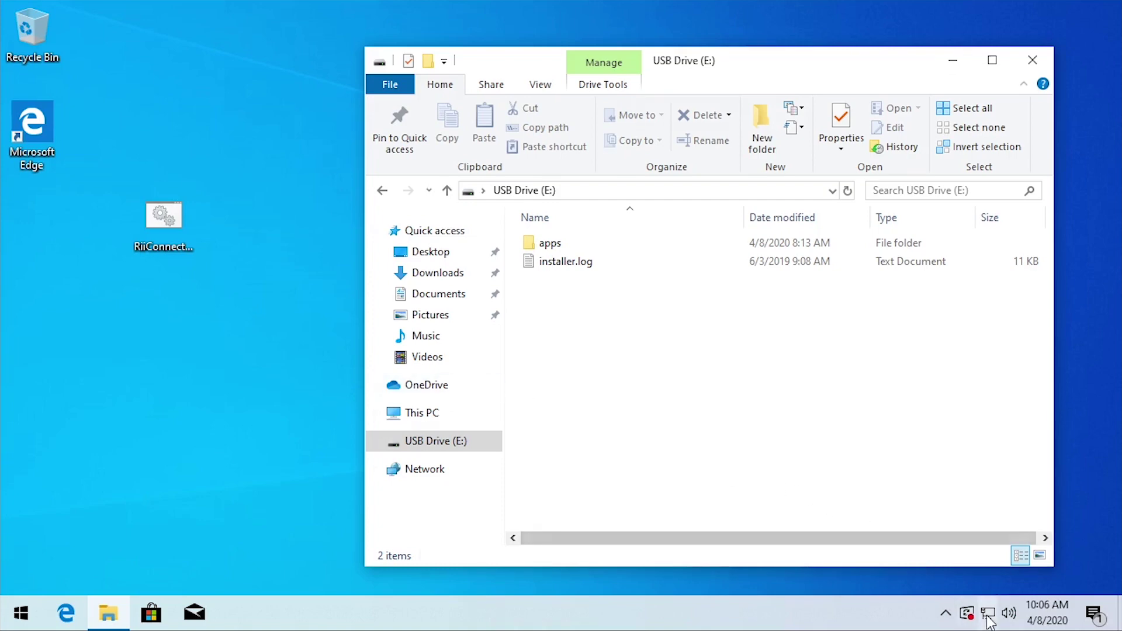
- Dismiss the network popup and open 'Turn Windows features on or off' from Start search
mouse_move(988, 619)
left_click(283, 471)
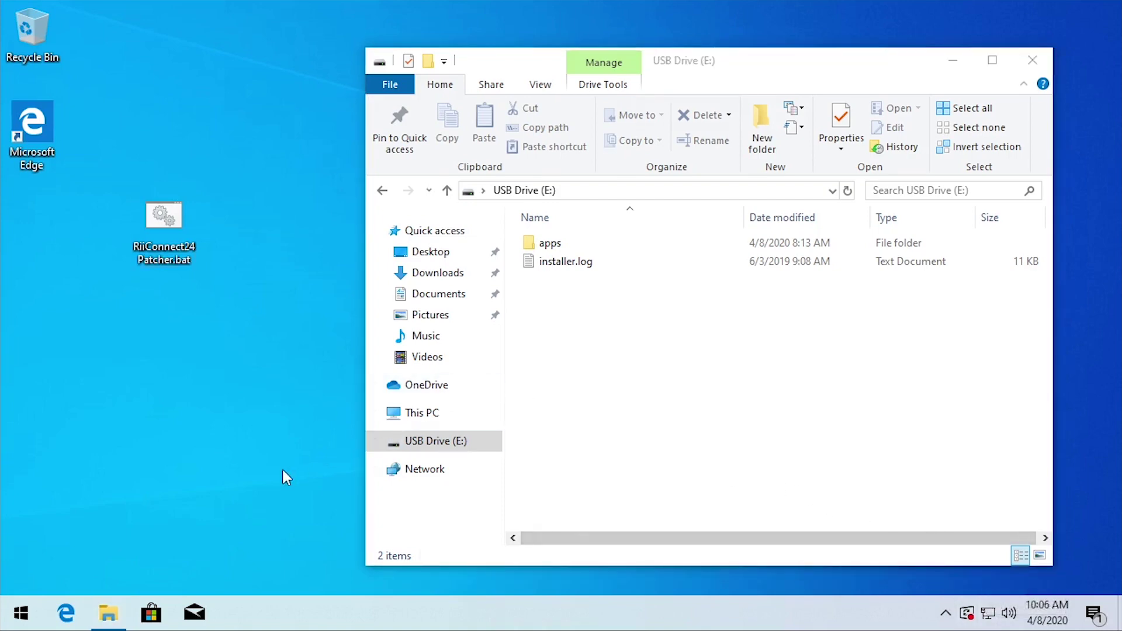
key("super")
type("windows features")
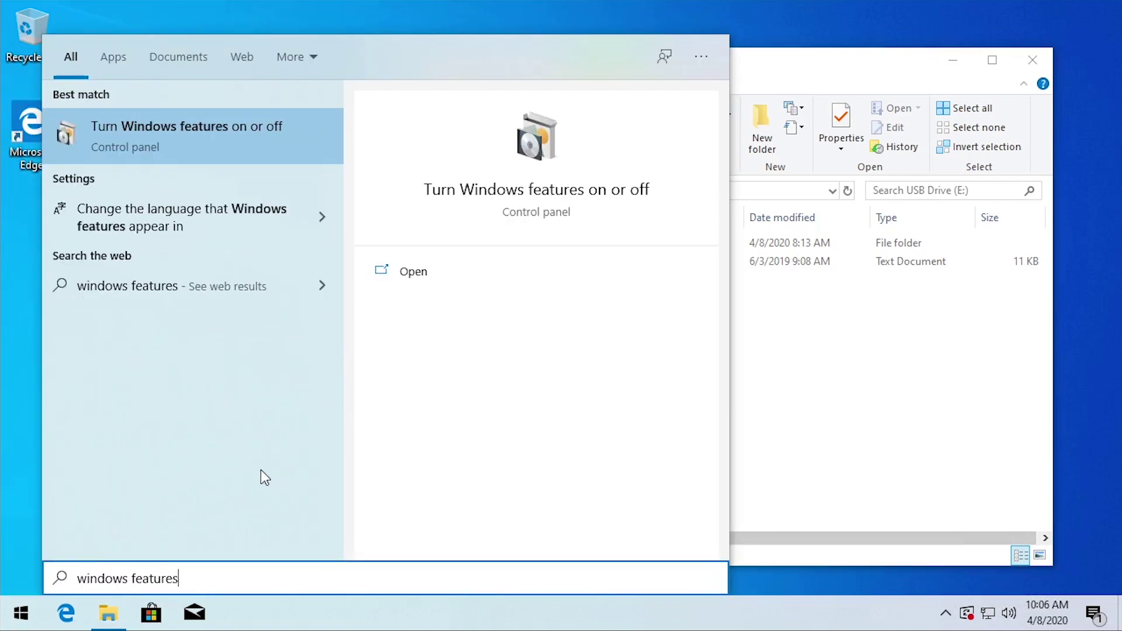
left_click(105, 124)
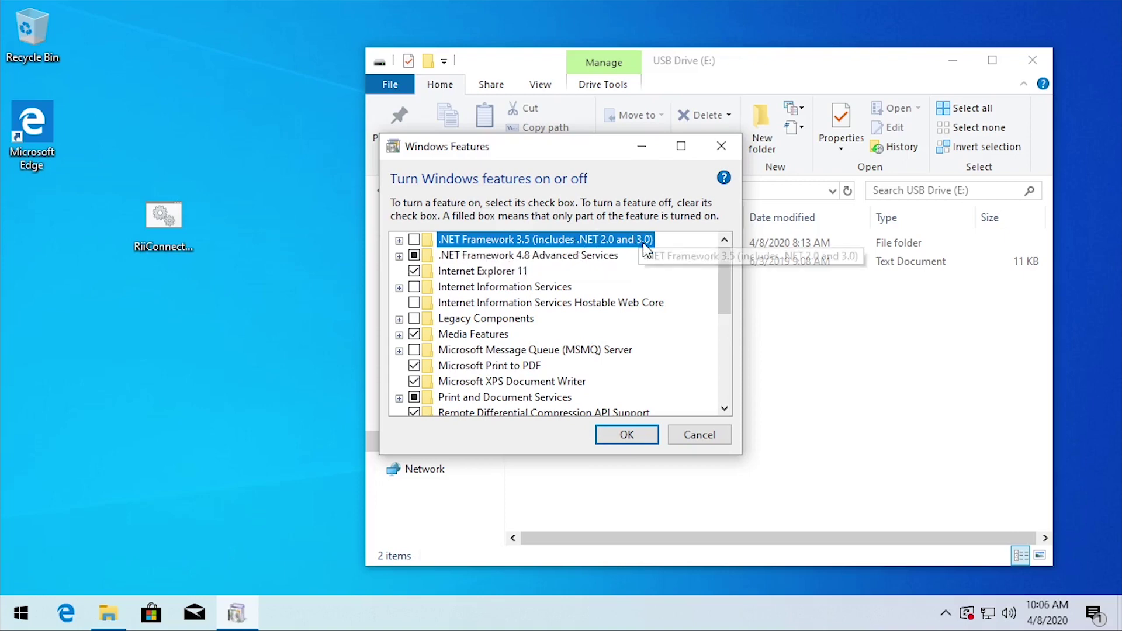
- Enable .NET Framework 3.5, download its files from Windows Update, and restart the PC
left_click(415, 242)
left_click(634, 432)
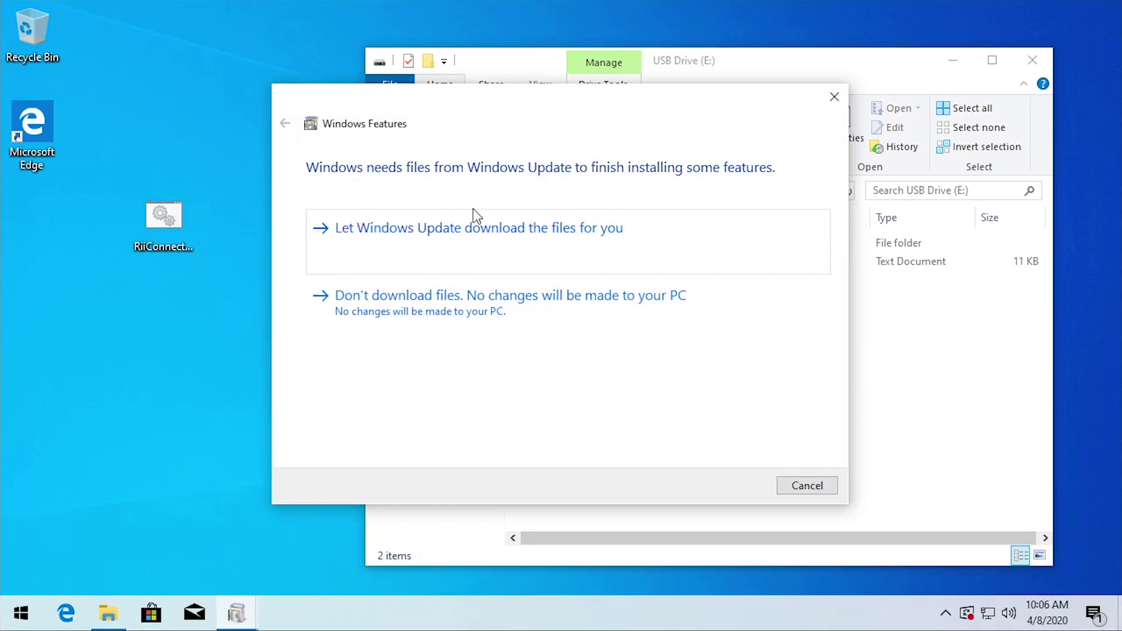
left_click(442, 237)
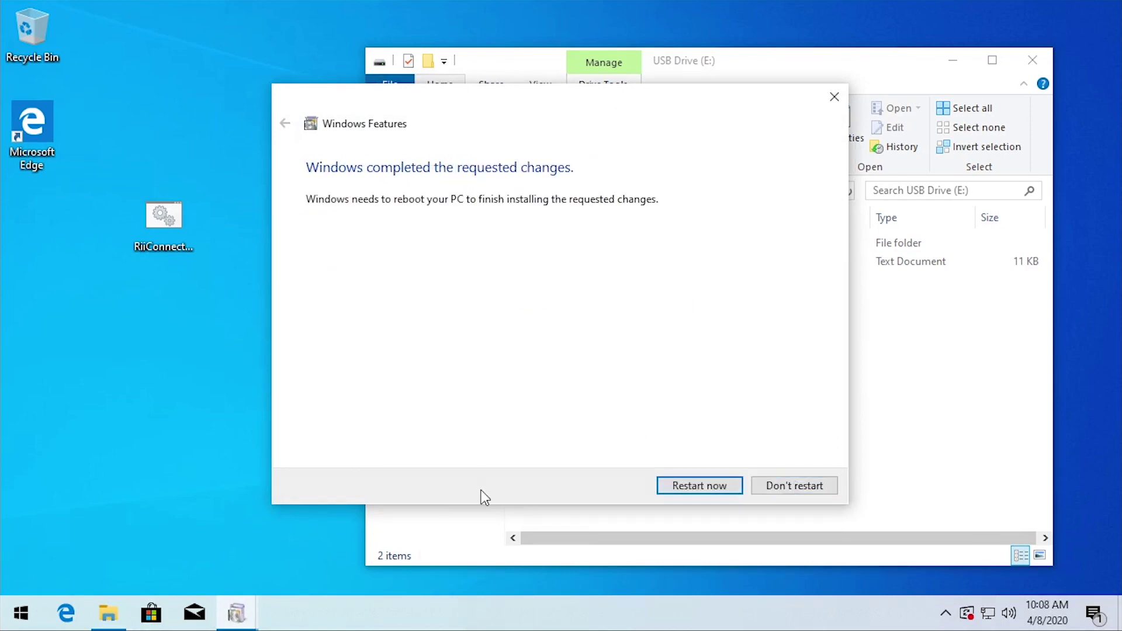
left_click(711, 488)
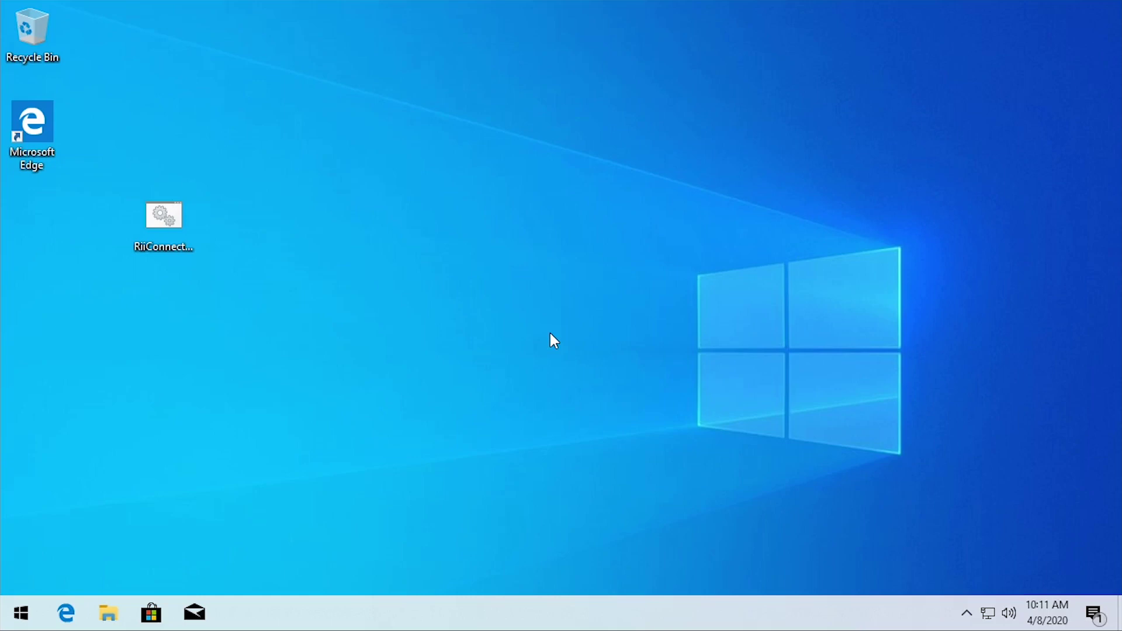
- Run RiiConnect24 Patcher.bat and choose option 1, Start, in its console
left_click(169, 230)
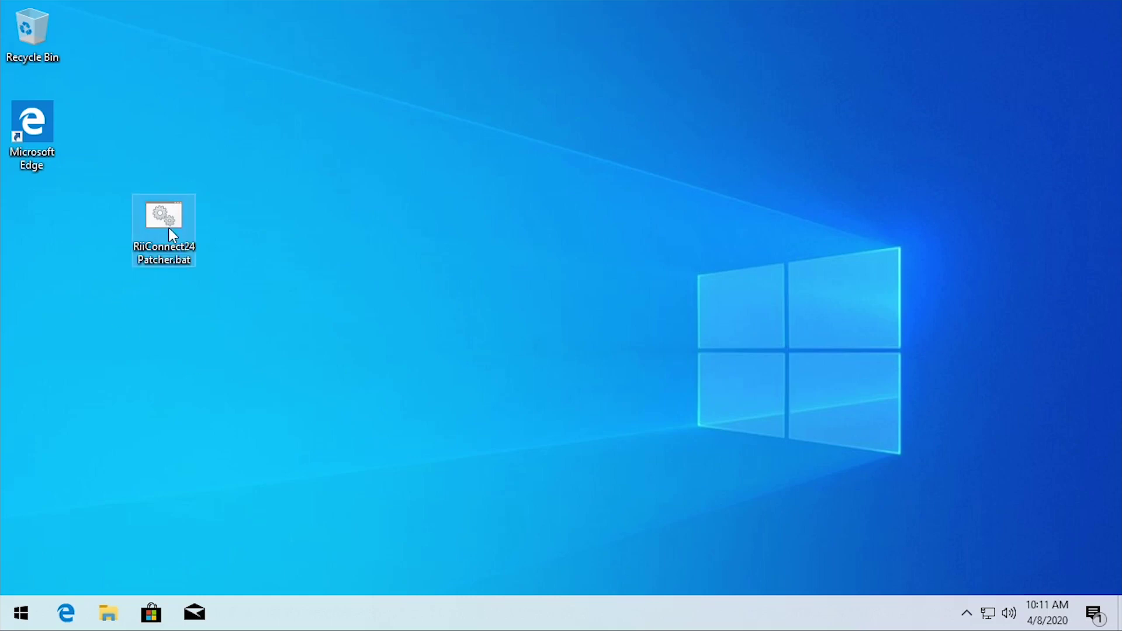
double_click(169, 229)
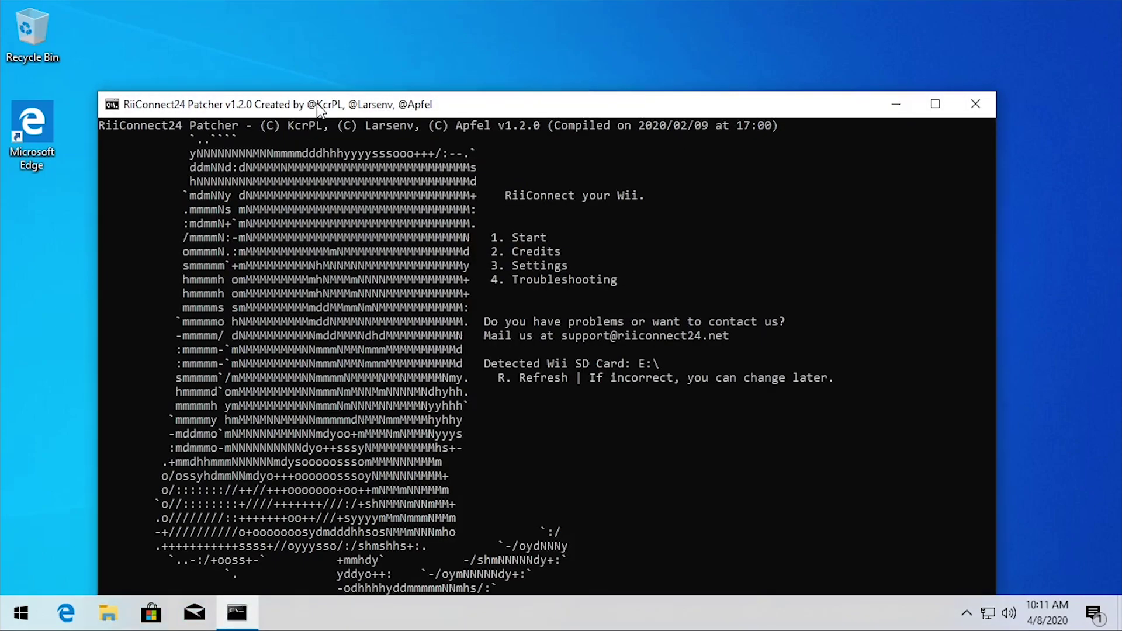
left_click_drag(318, 108, 364, 52)
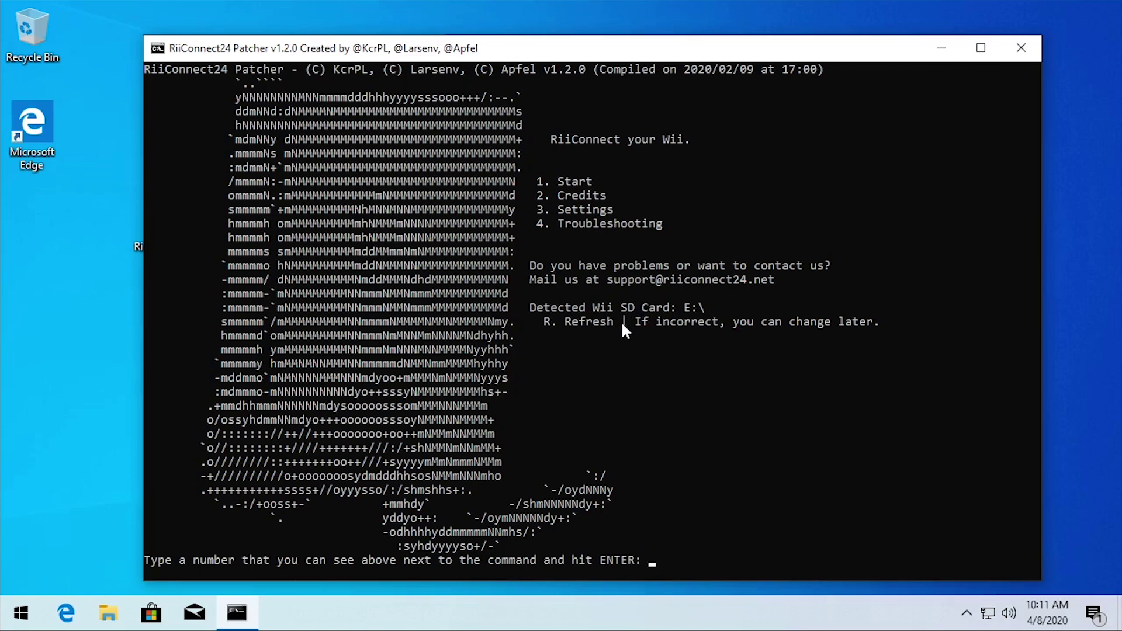
left_click(682, 305)
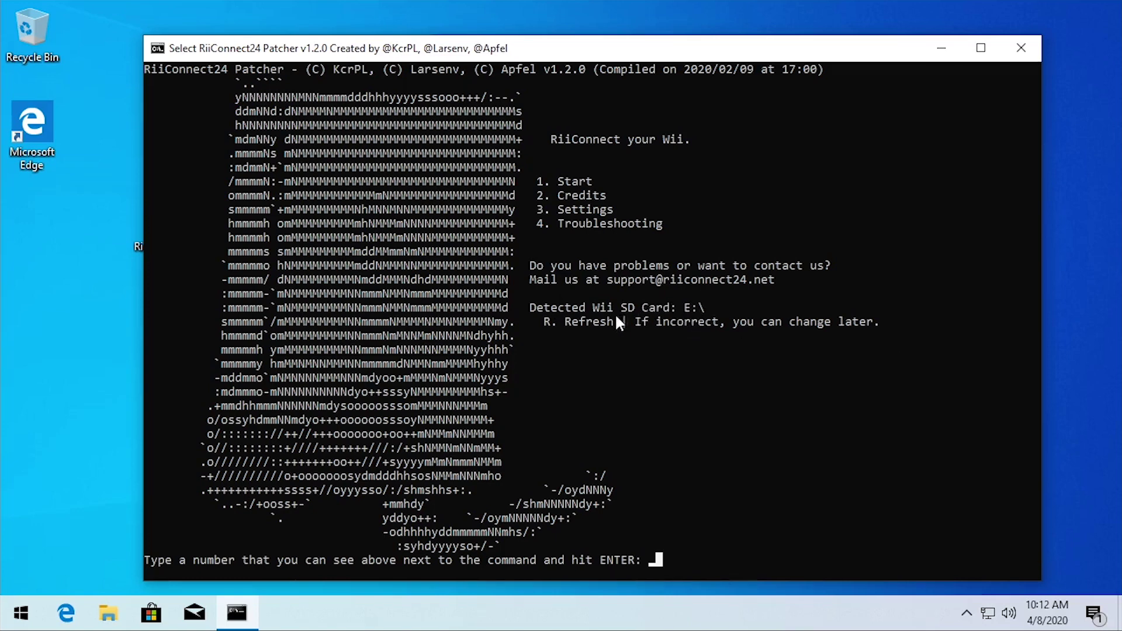
type("1")
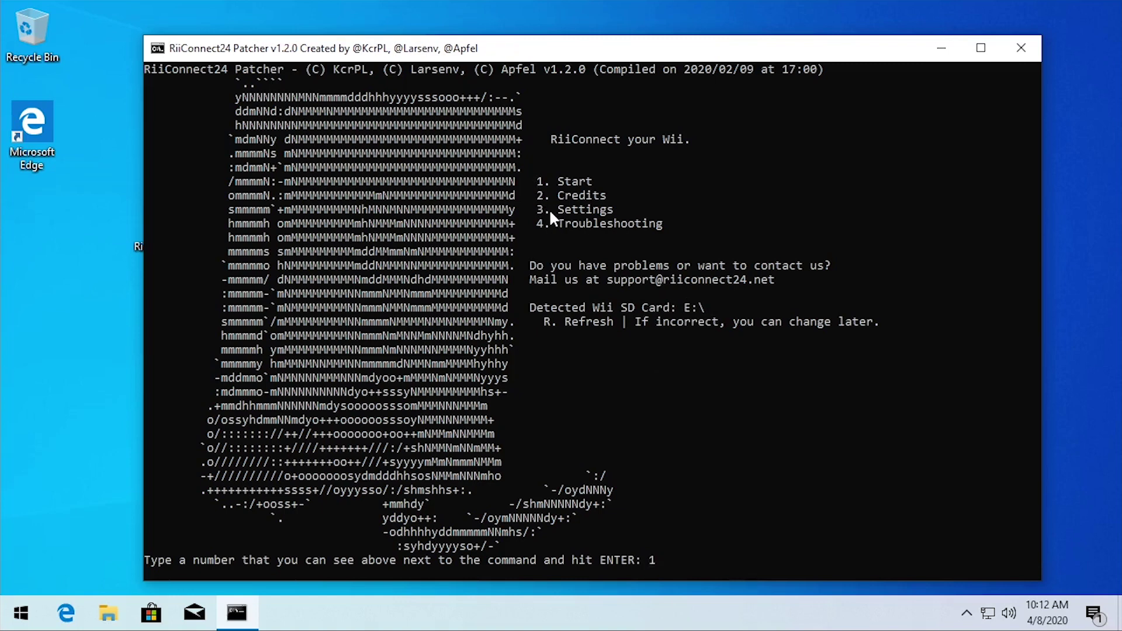
key("Return")
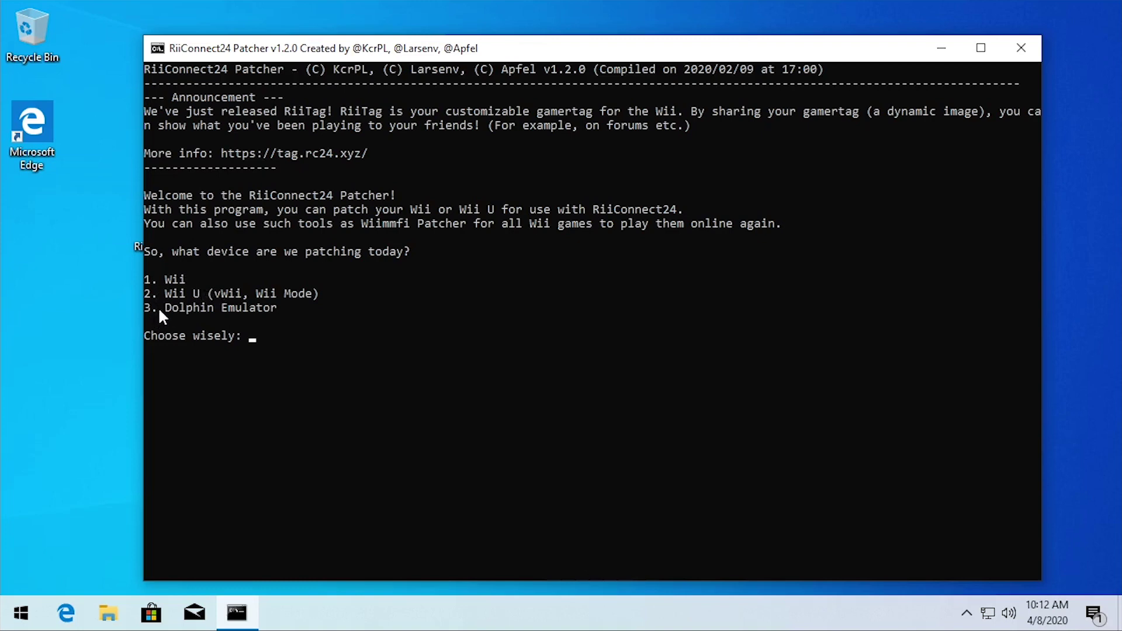
- Choose Wii (1) as the device, then Install RiiConnect24 (1) as the mode
type("1")
key("Return")
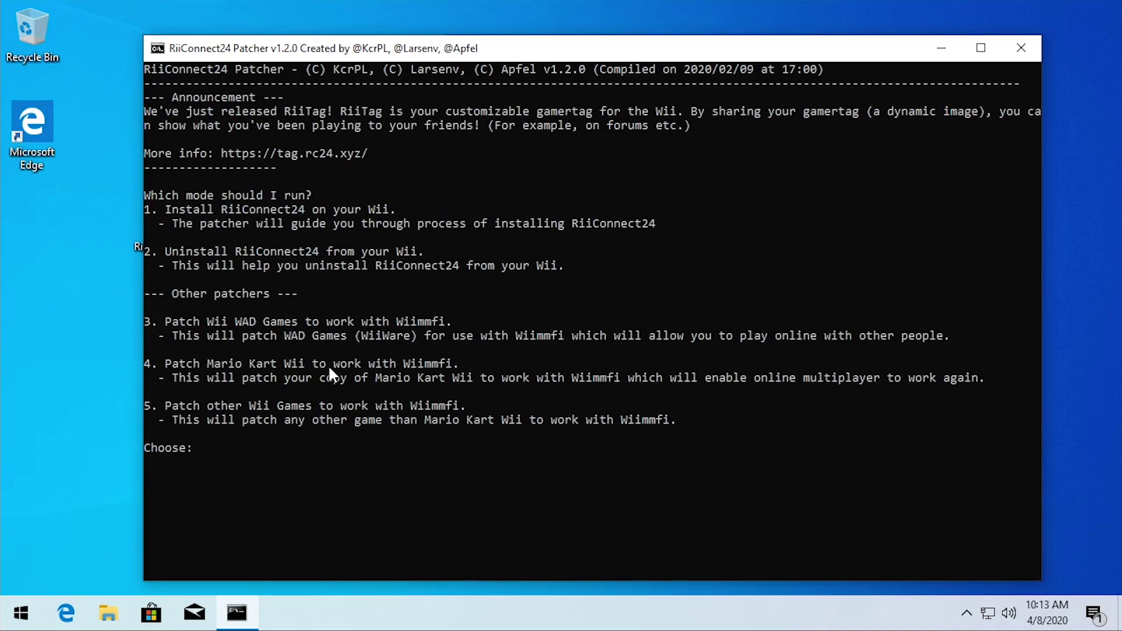
type("`")
key("BackSpace")
type("1")
key("Return")
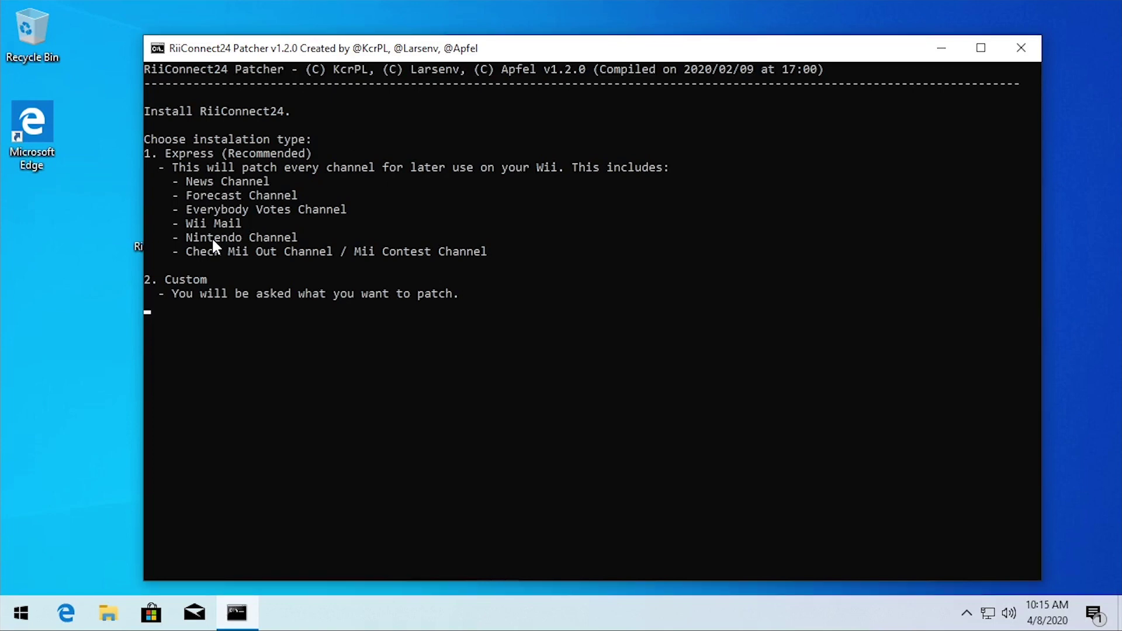
- Select Express installation (1), USA region (2), and confirm the SD card is connected (1)
type("1")
key("Return")
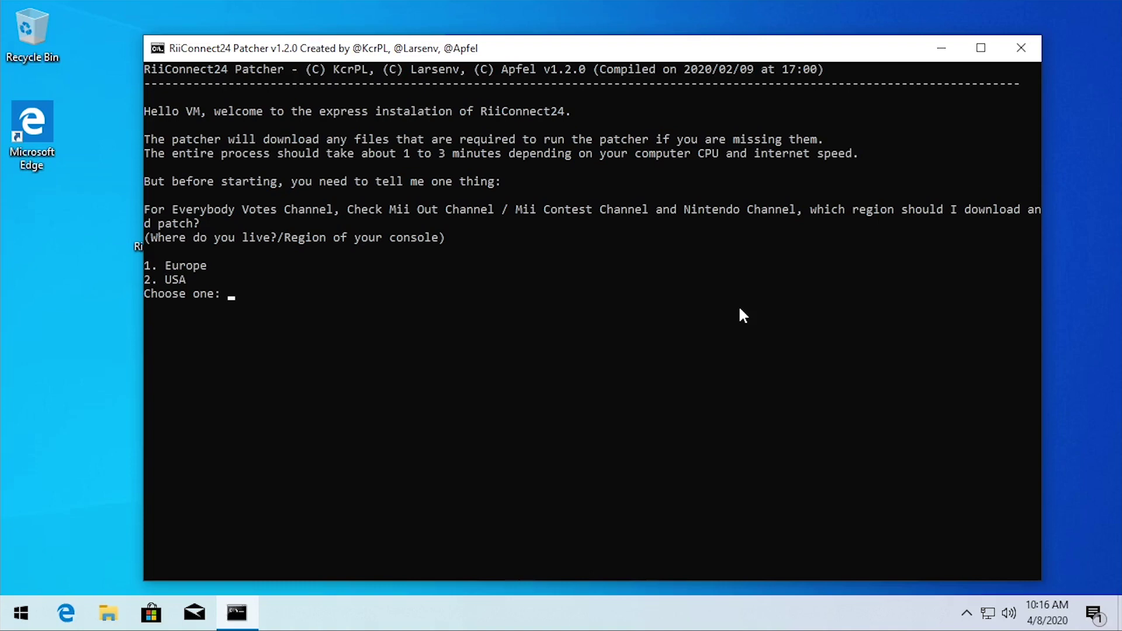
type("2")
key("Return")
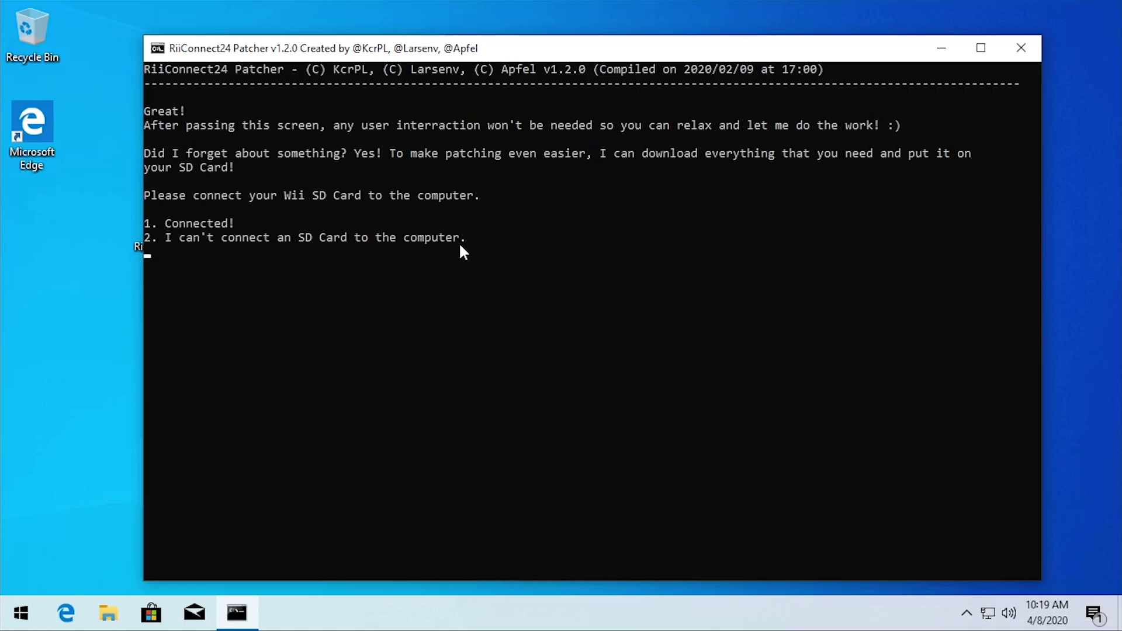
type("1")
key("Return")
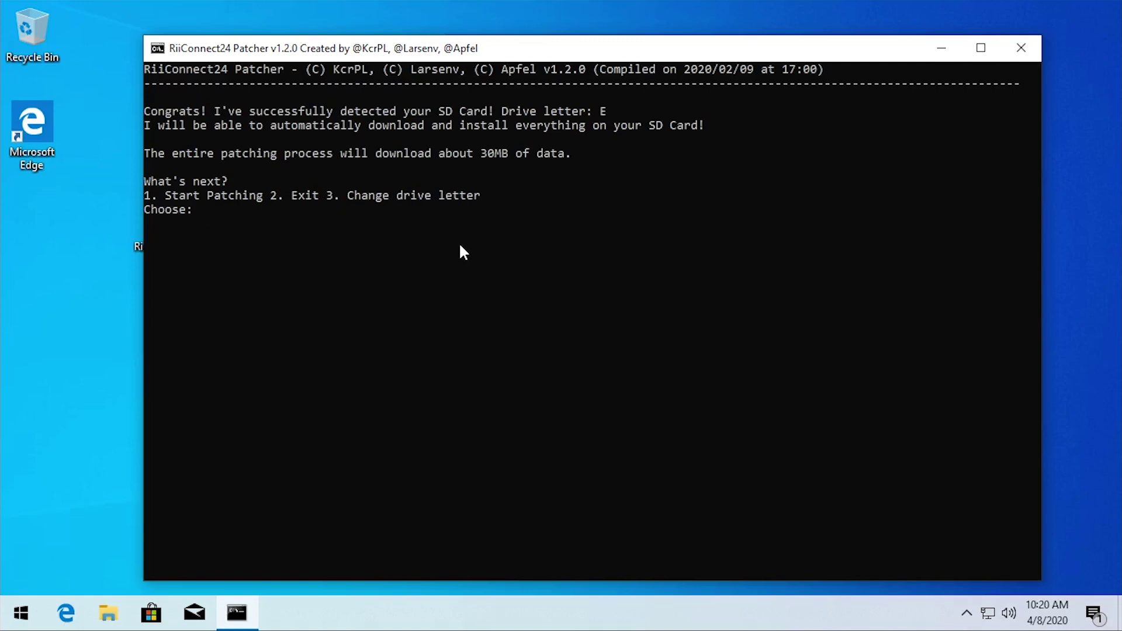
- Check in File Explorer that USB Drive (E:) is the SD card, then return to the patcher
left_click(617, 96)
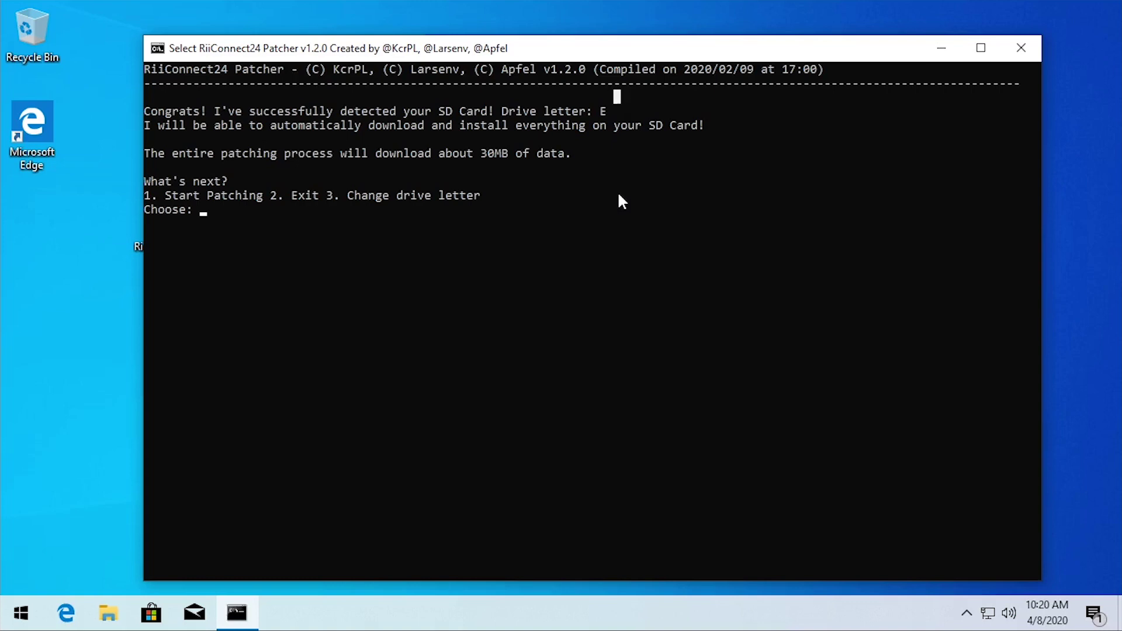
left_click(108, 613)
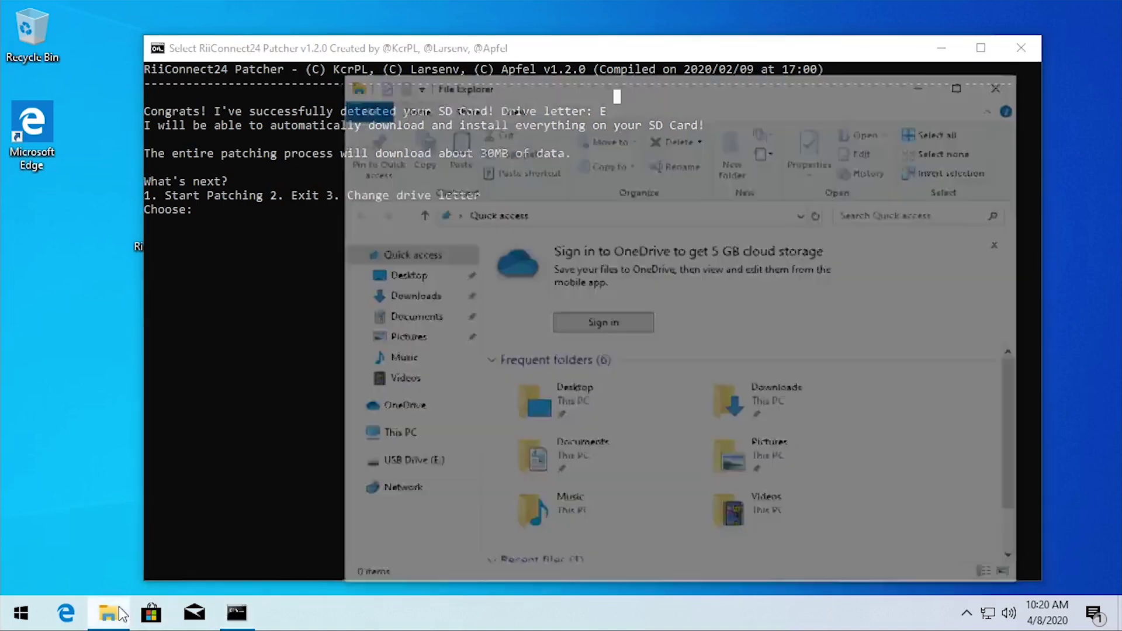
left_click(392, 440)
scroll(659, 507, "down", 1)
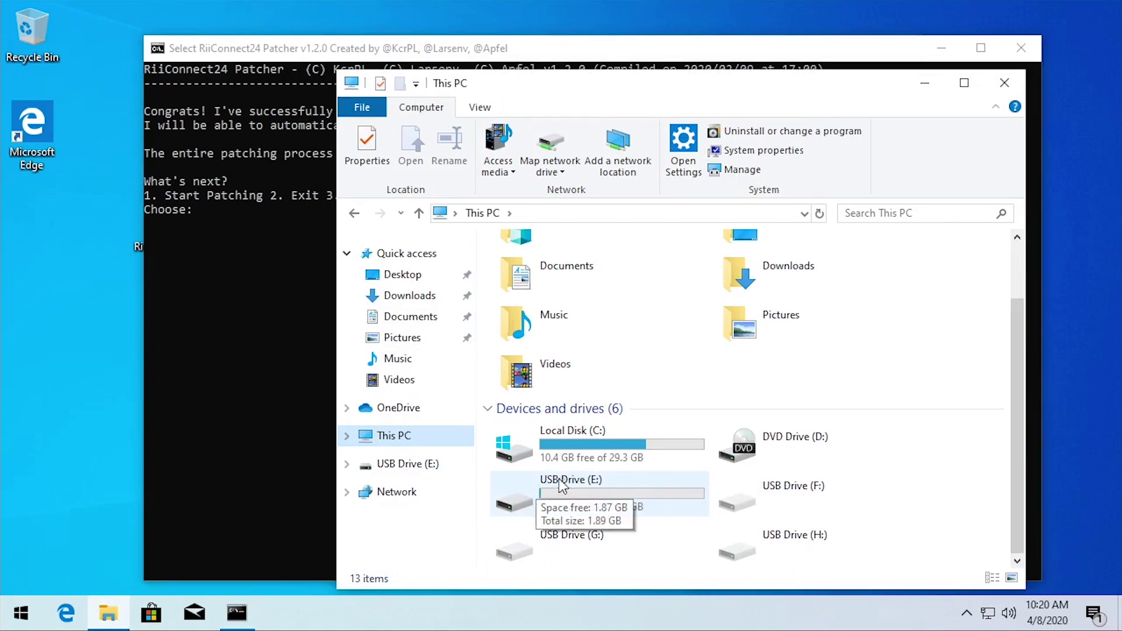
double_click(593, 482)
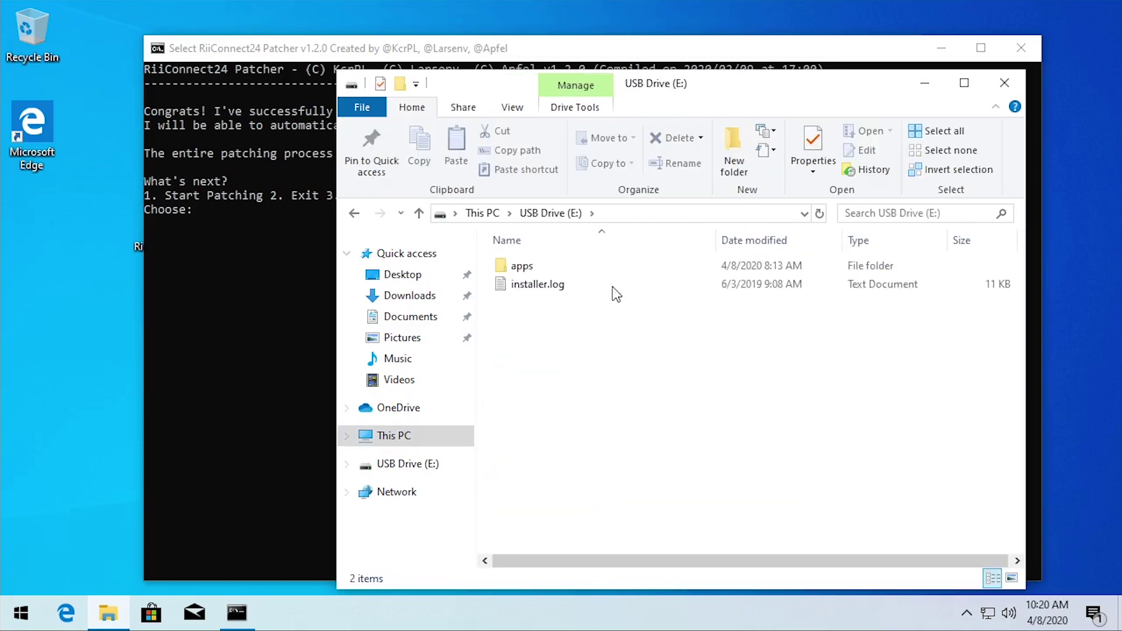
left_click_drag(678, 90, 679, 326)
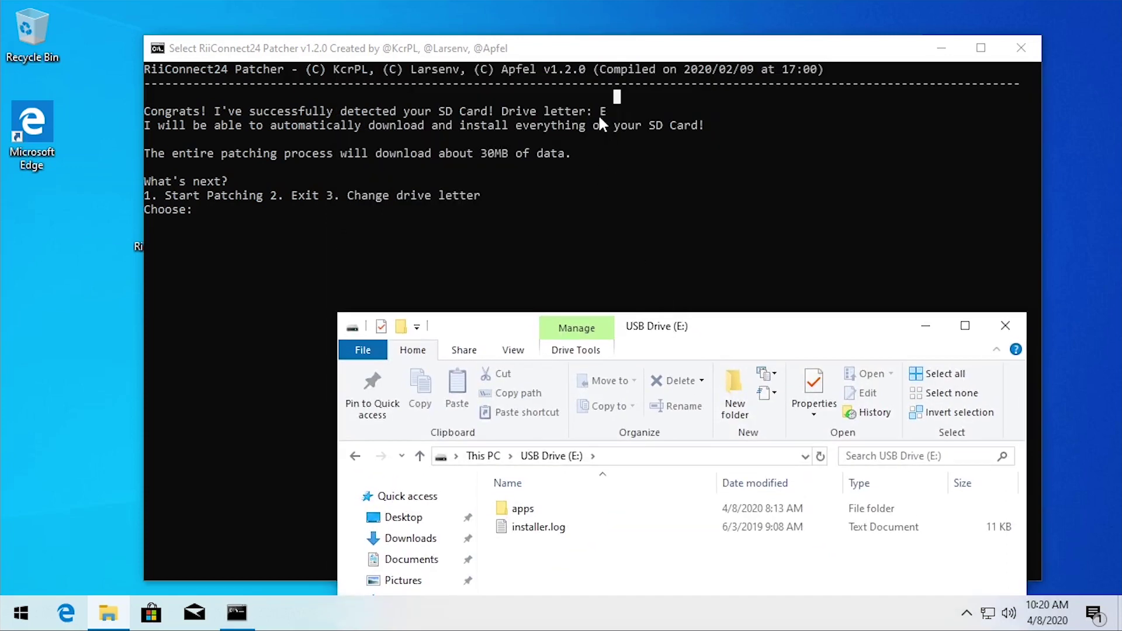
left_click(399, 222)
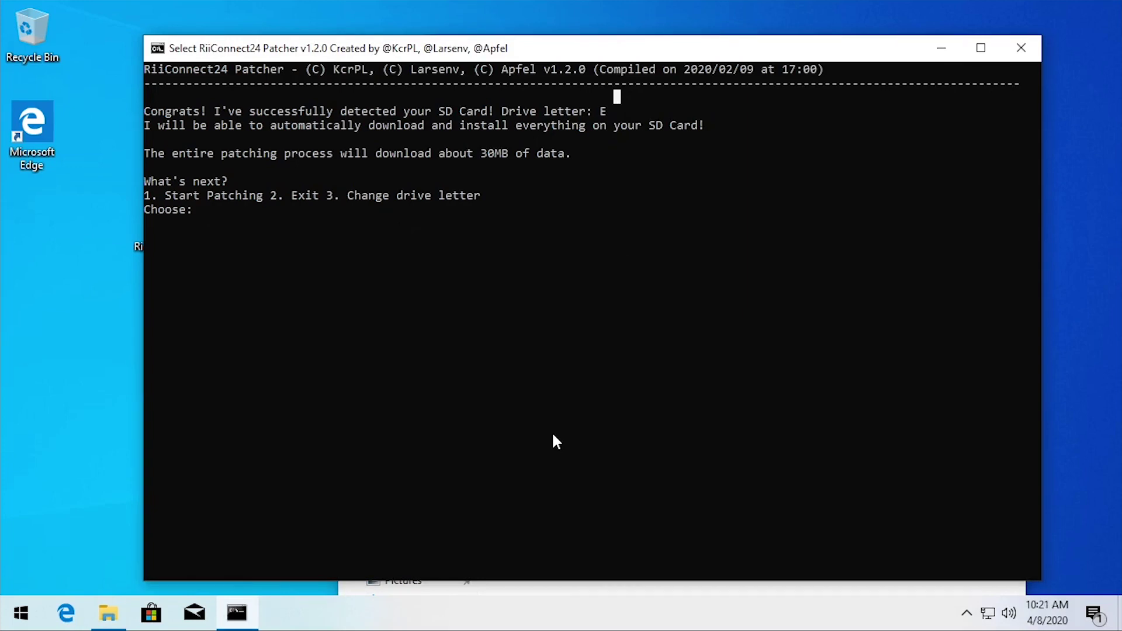
- Start patching with option 1, then enter 3 at the patcher's next prompt
type("1")
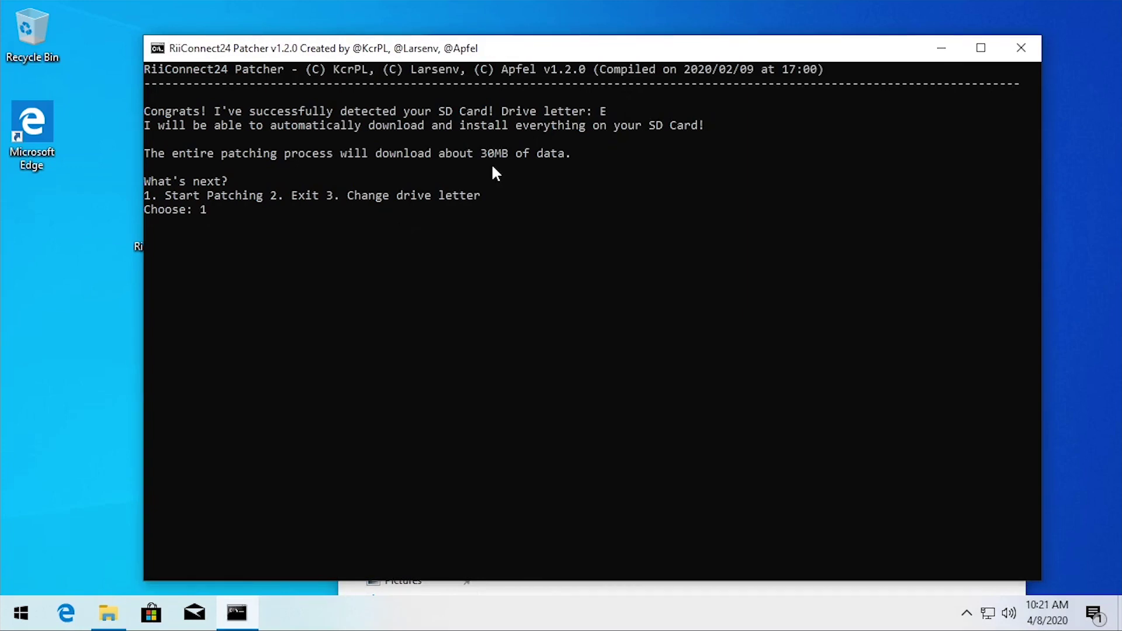
key("Return")
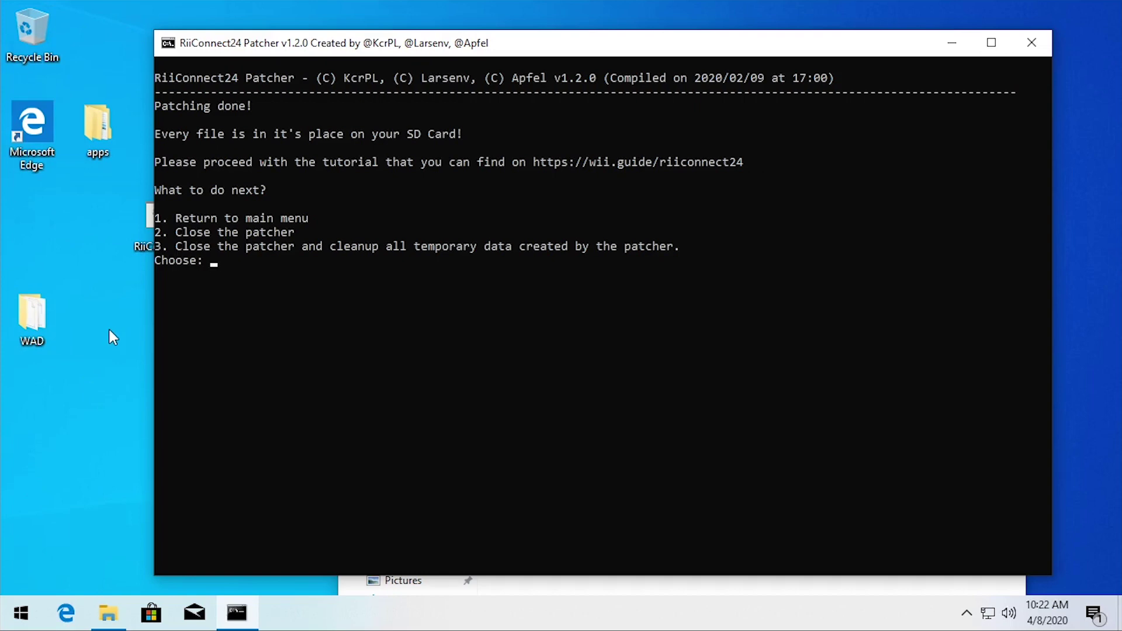
type("3")
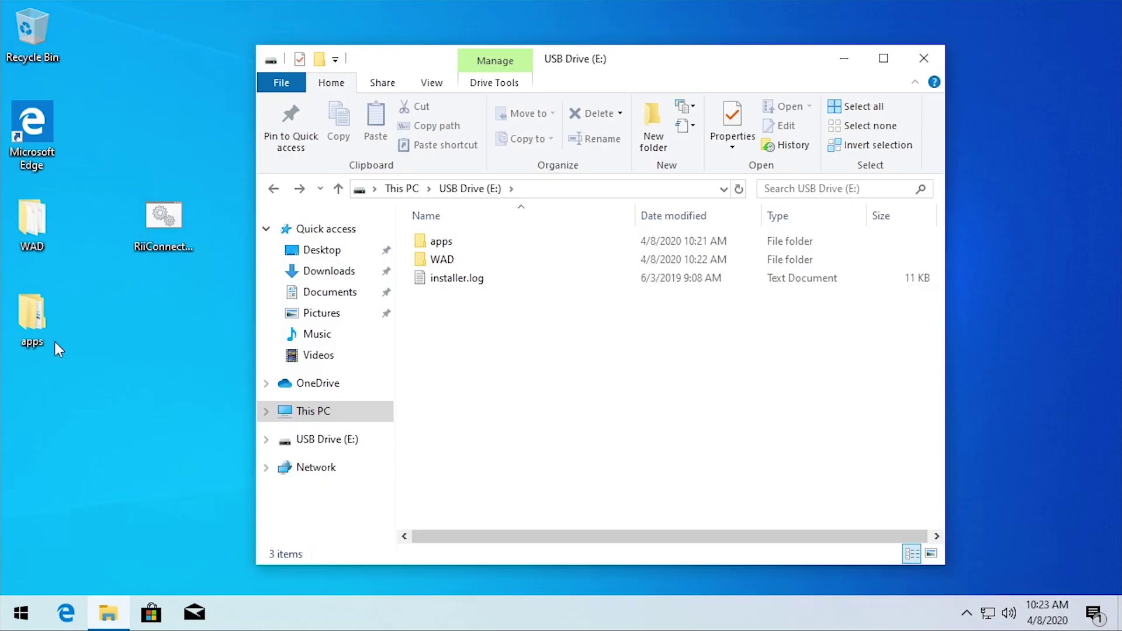
- Select the WAD and apps output folders on the desktop and inspect the apps folder
left_click_drag(98, 340, 76, 293)
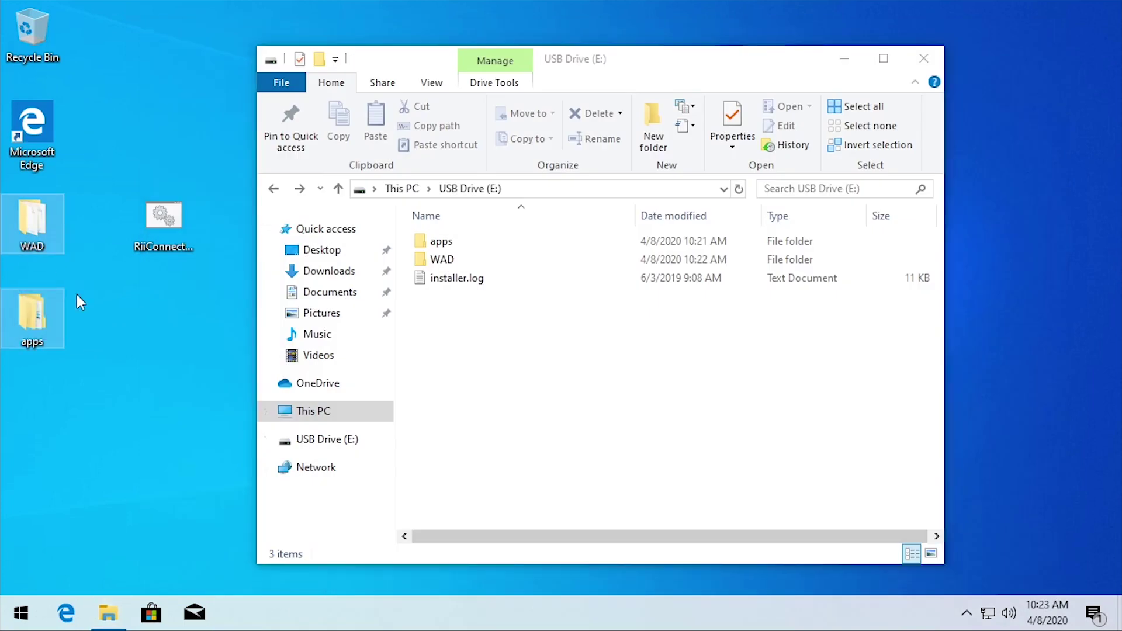
double_click(36, 340)
left_click(946, 81)
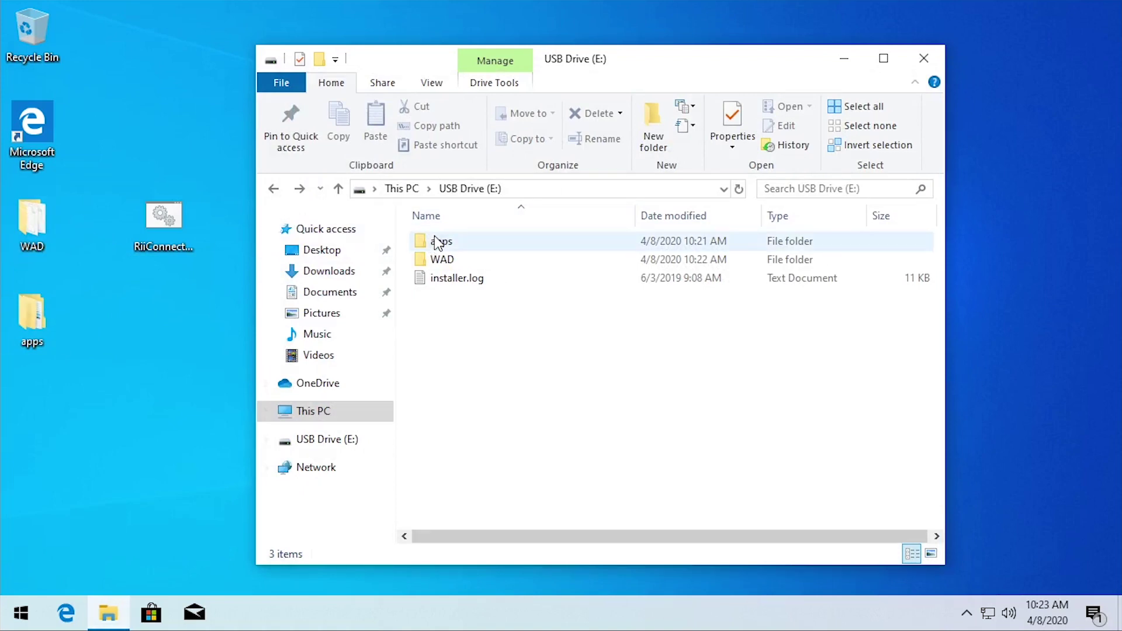
mouse_move(437, 242)
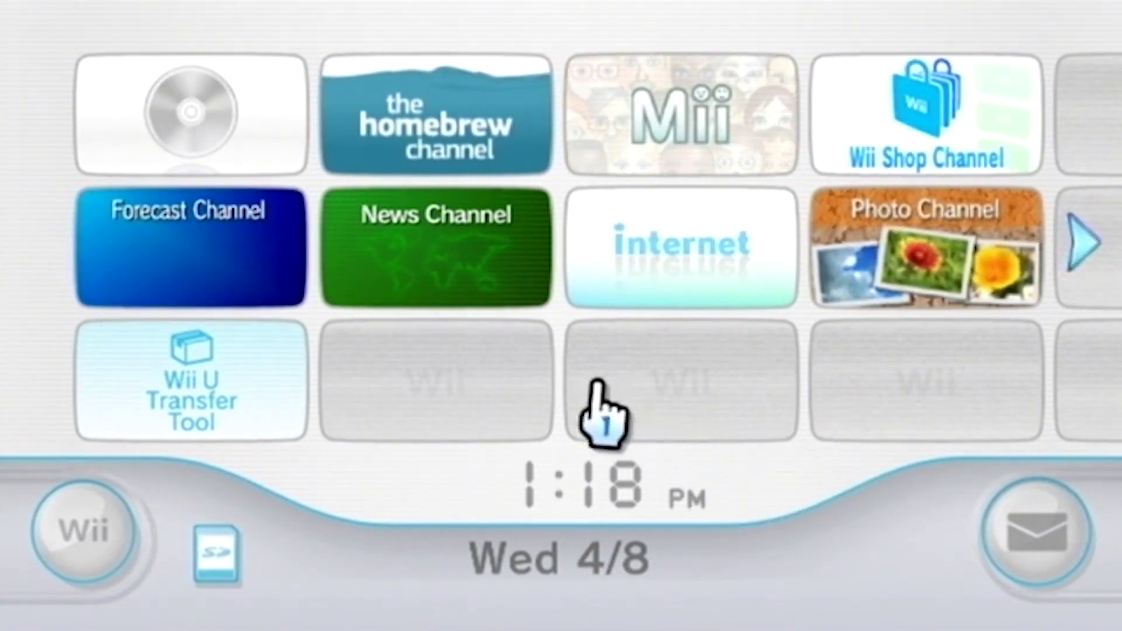
- Launch the Homebrew Channel from the Wii Menu
left_click(471, 146)
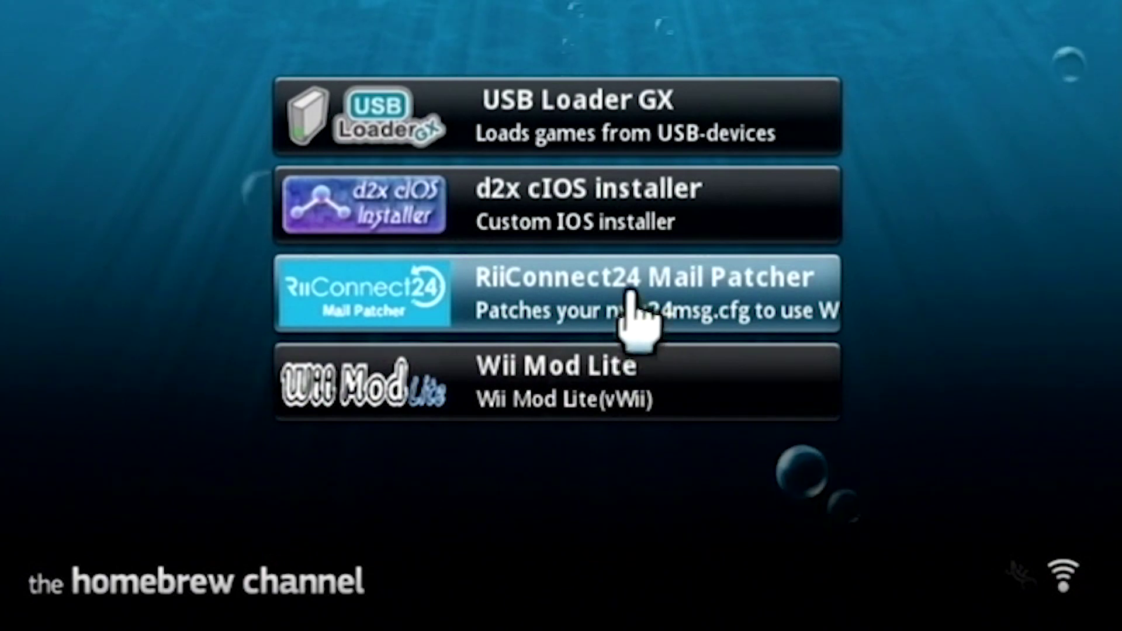
- Load Wii Mod Lite, open the WAD Manager, and set the source device to browse sd:/wad
left_click(665, 383)
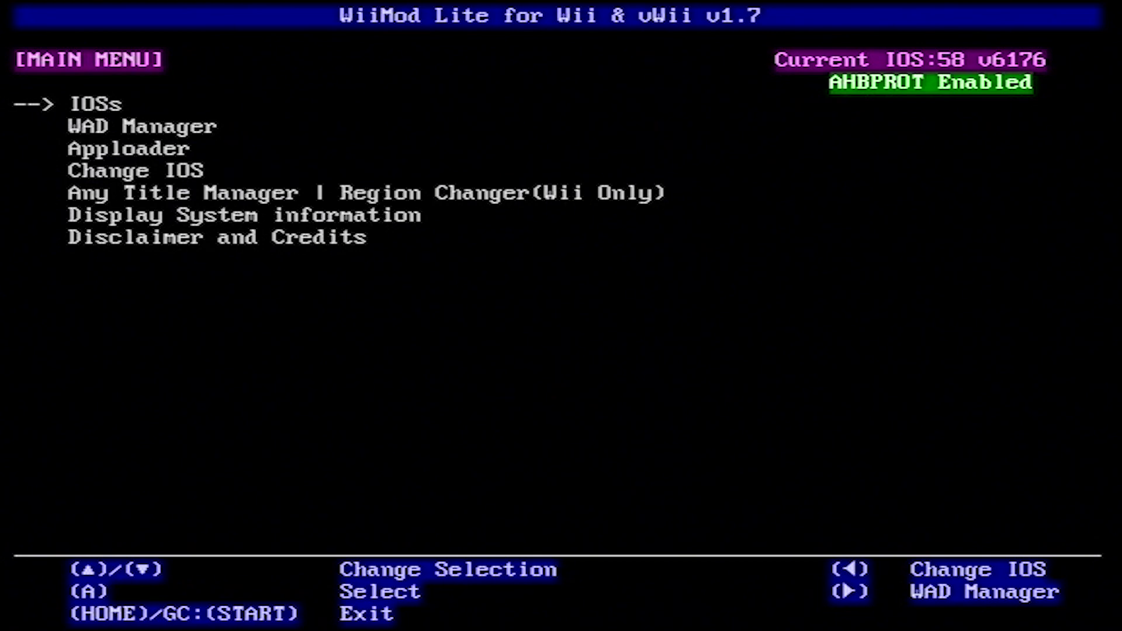
key("Down")
key("Return")
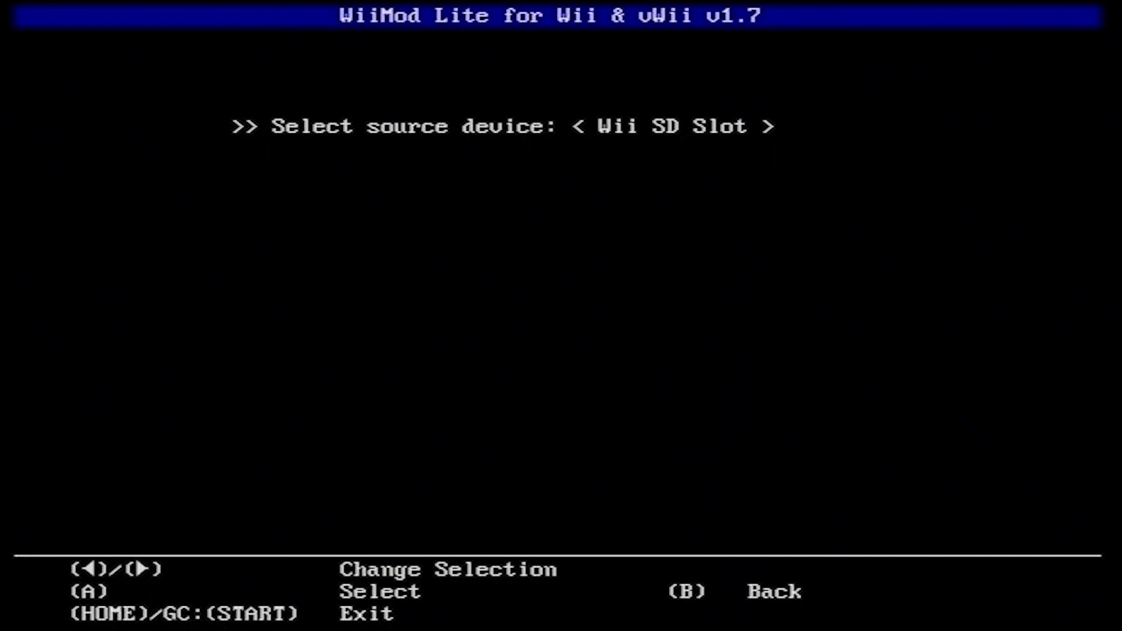
key("Right")
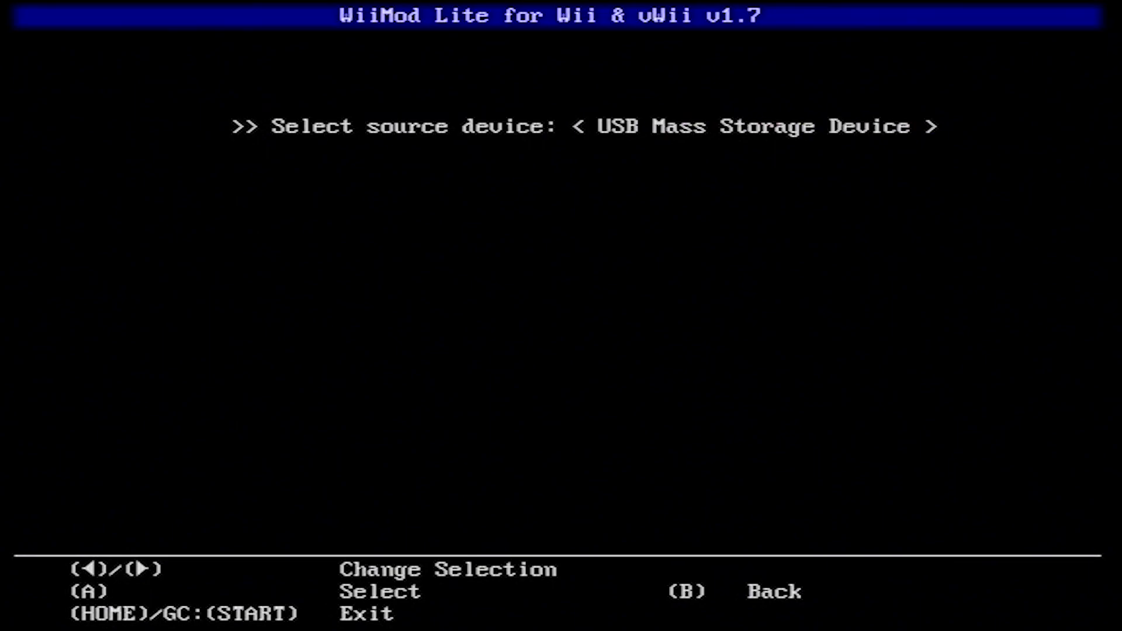
key("Left")
key("Return")
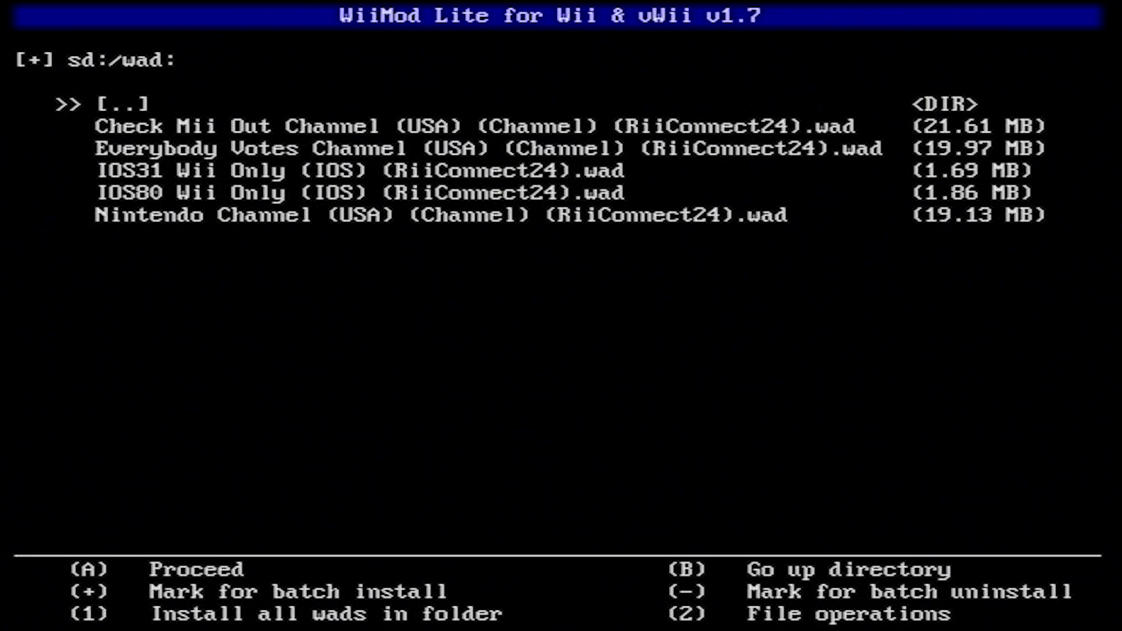
- Install the IOS31 and IOS80 WADs from the WAD list
key("Down")
key("Down")
key("Down")
key("Return")
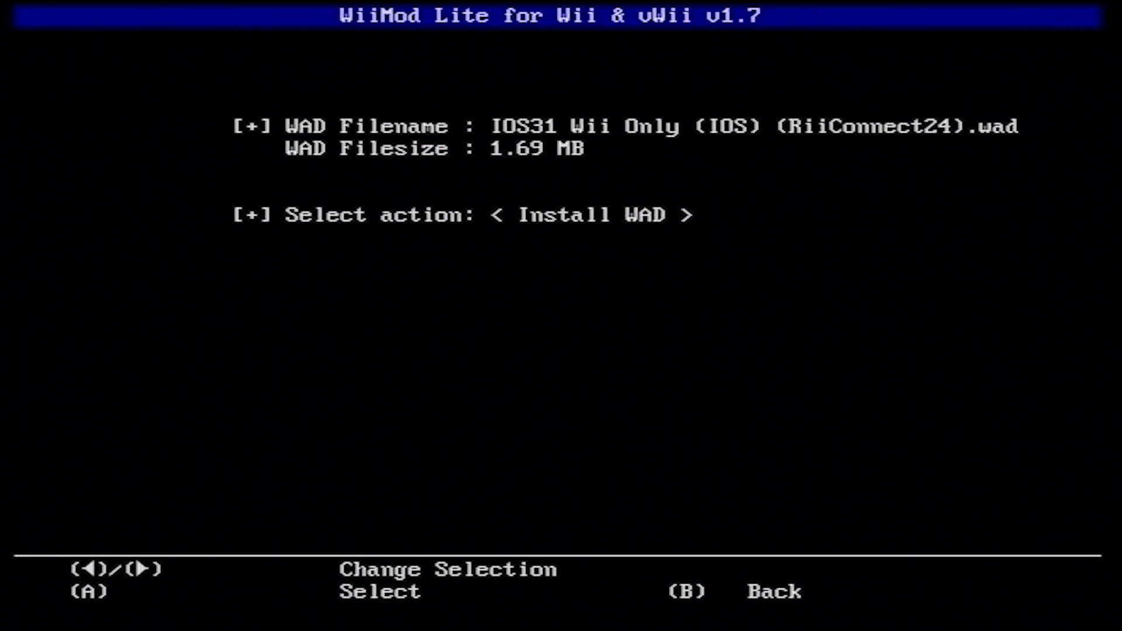
key("Return")
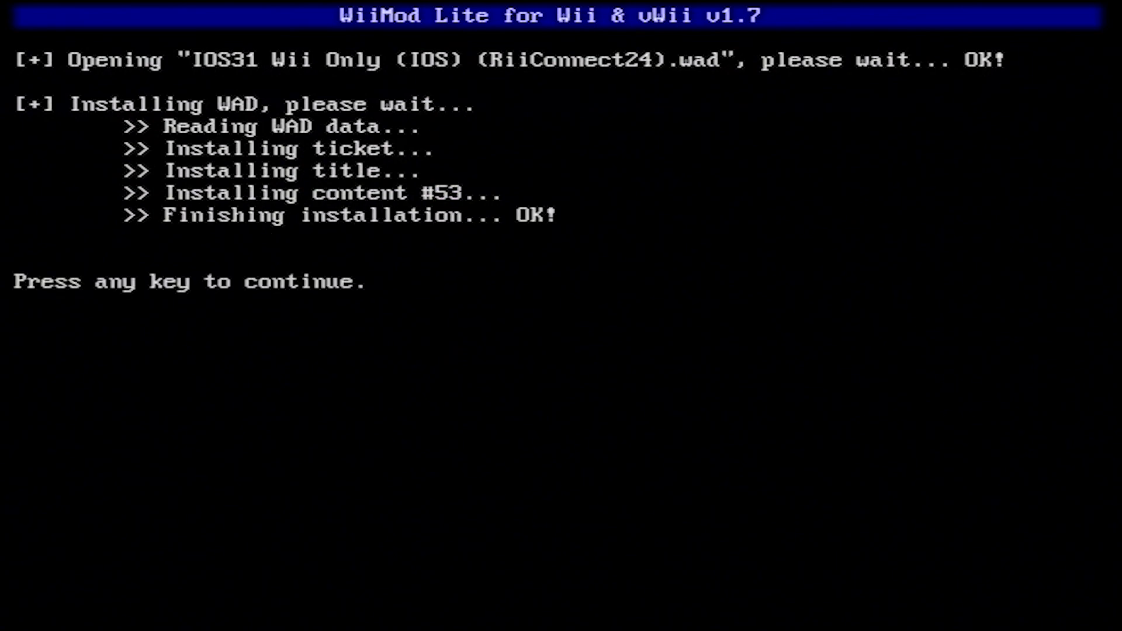
key("Return")
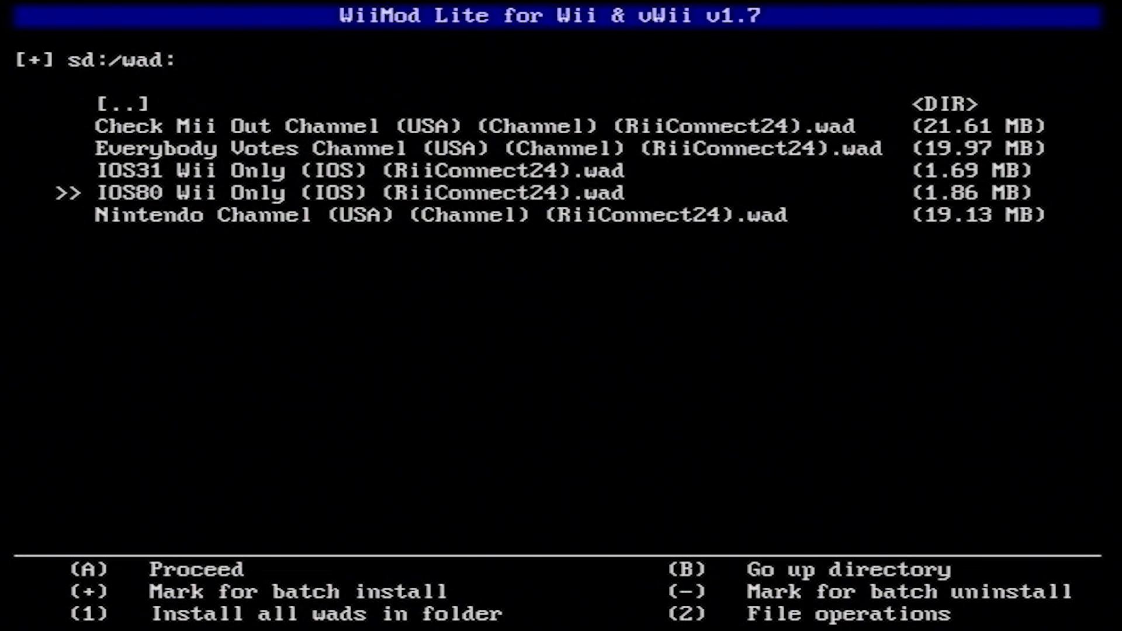
key("a")
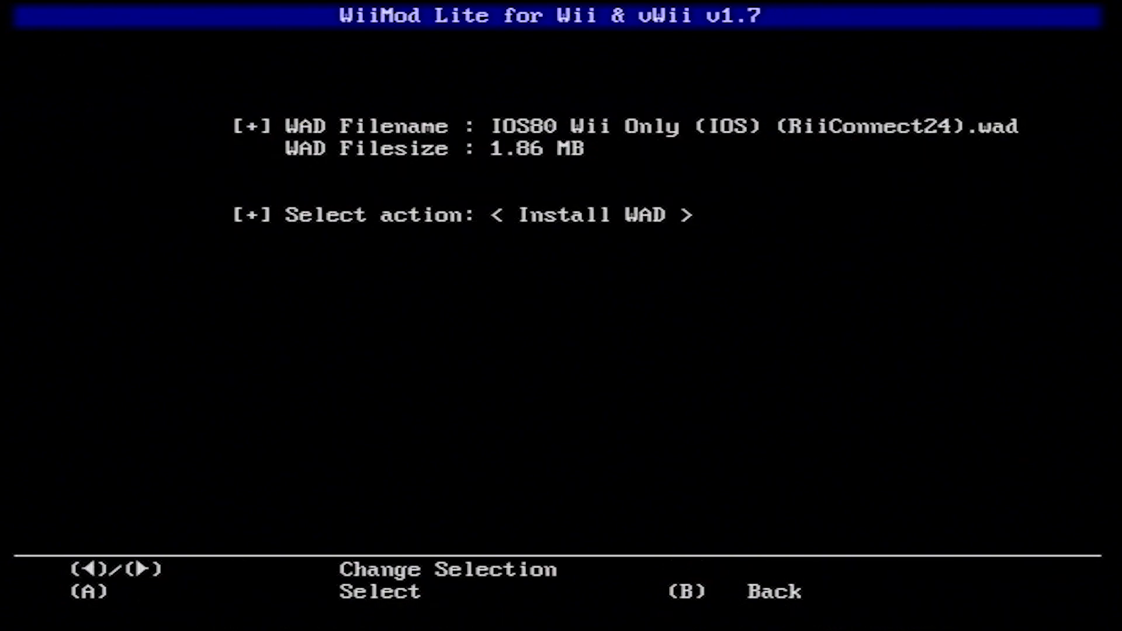
key("a")
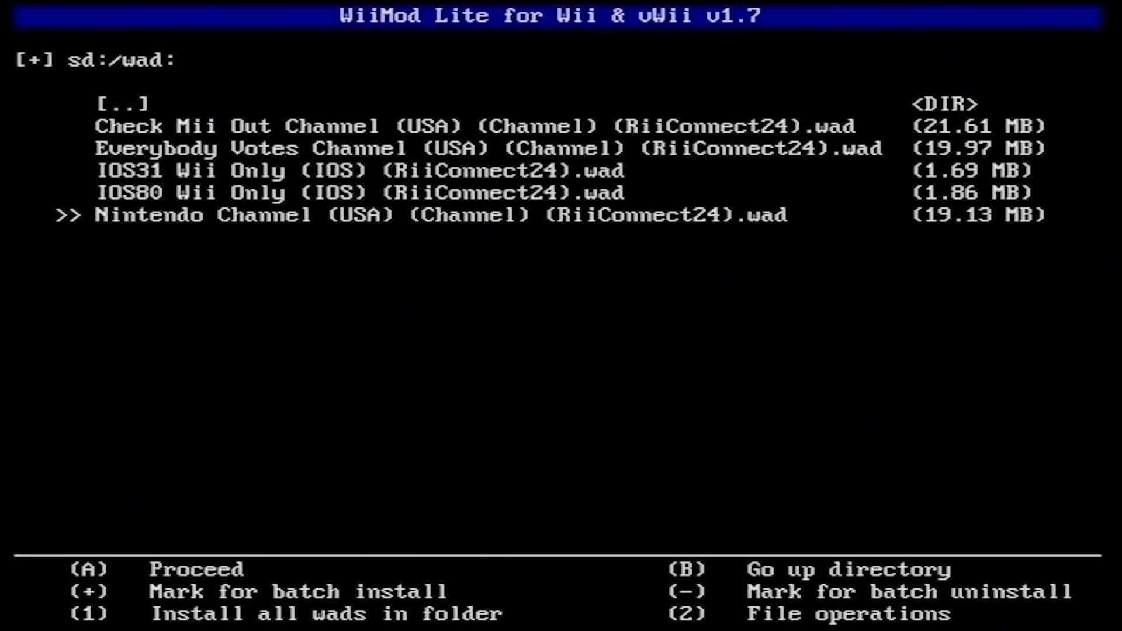
- Install the Nintendo Channel and Everybody Votes WADs, then exit WiiMod Lite to the loader
key("a")
key("a")
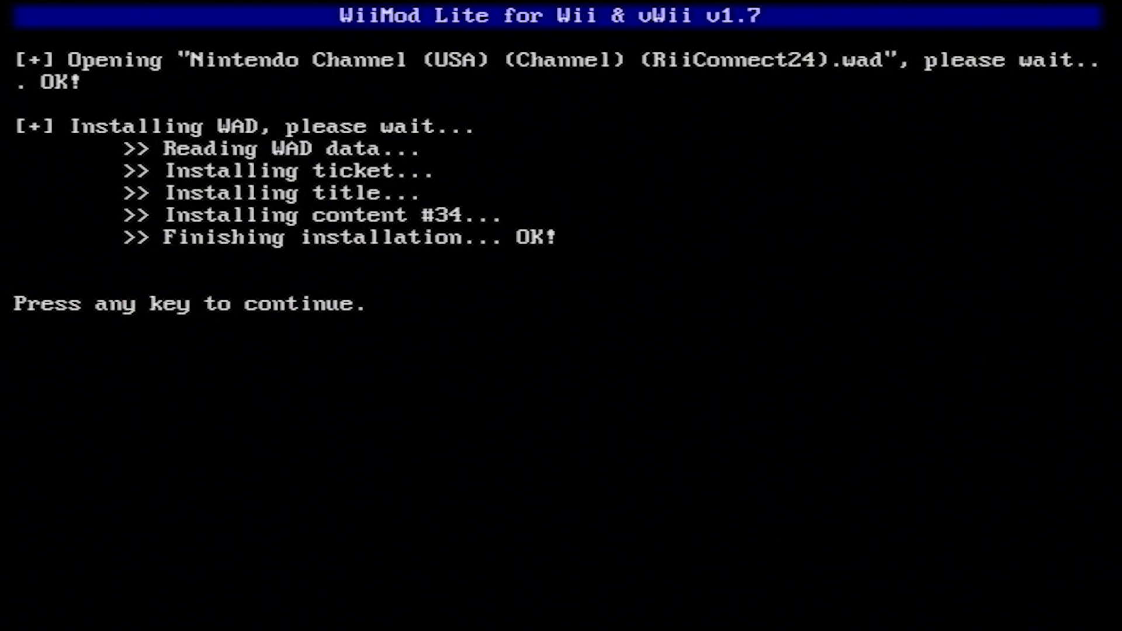
key("a")
key("Up")
key("Up")
key("Up")
key("a")
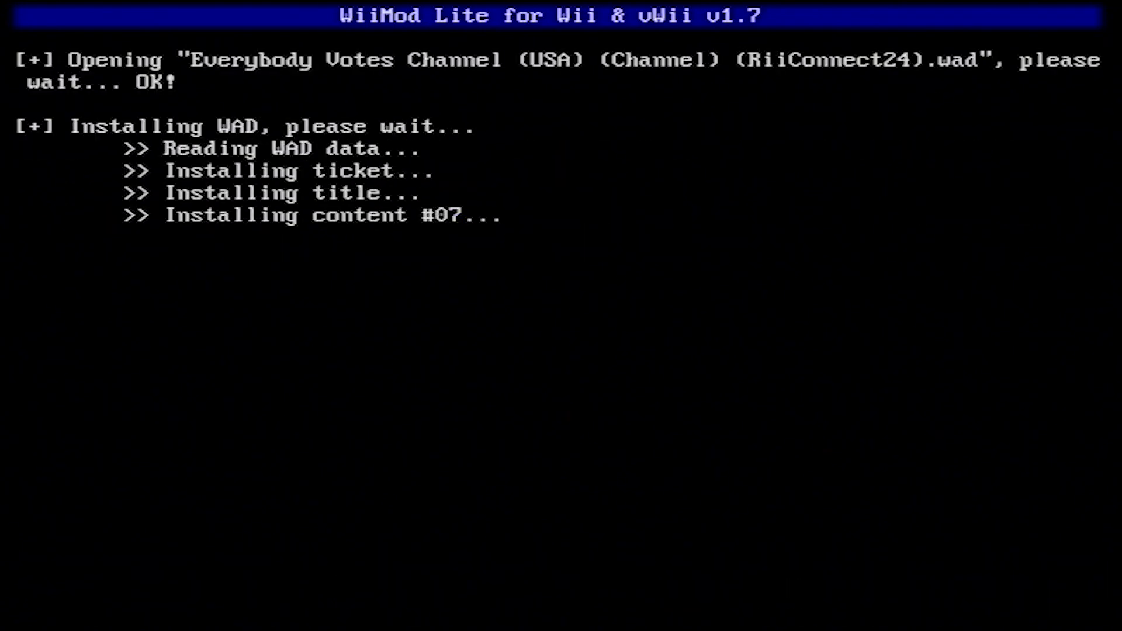
key("a")
key("Up")
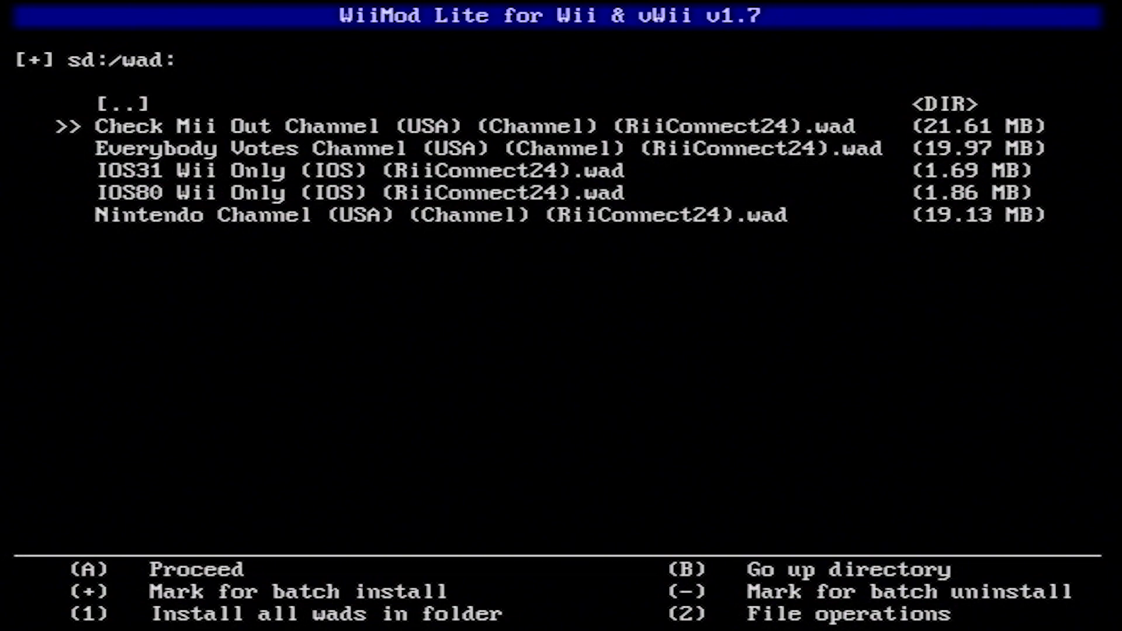
key("Home")
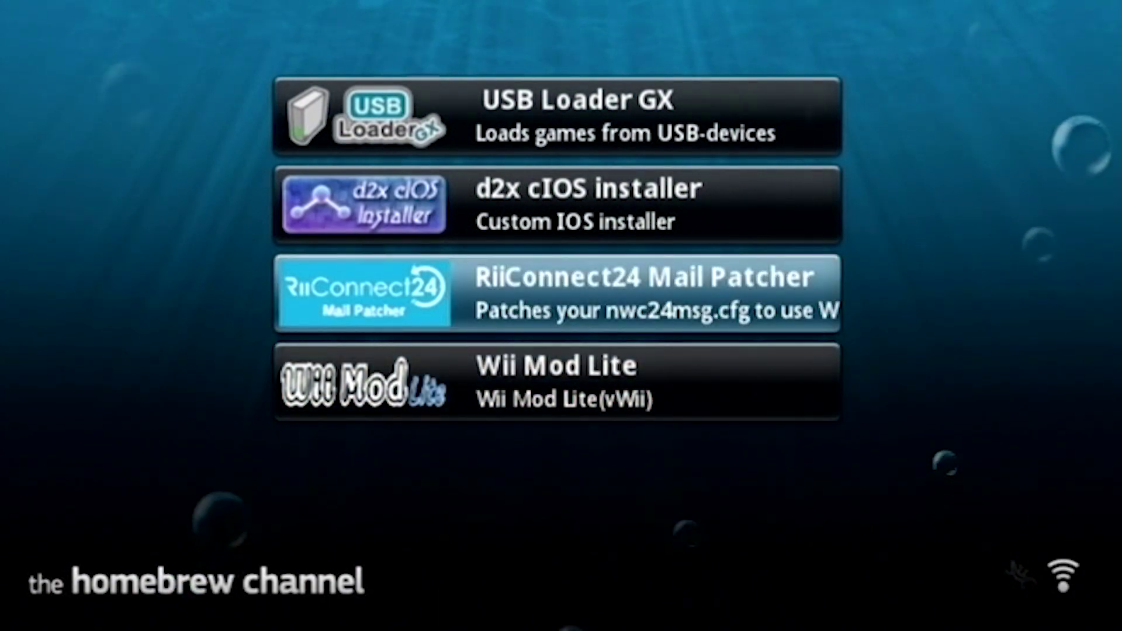
key("Return")
key("Left")
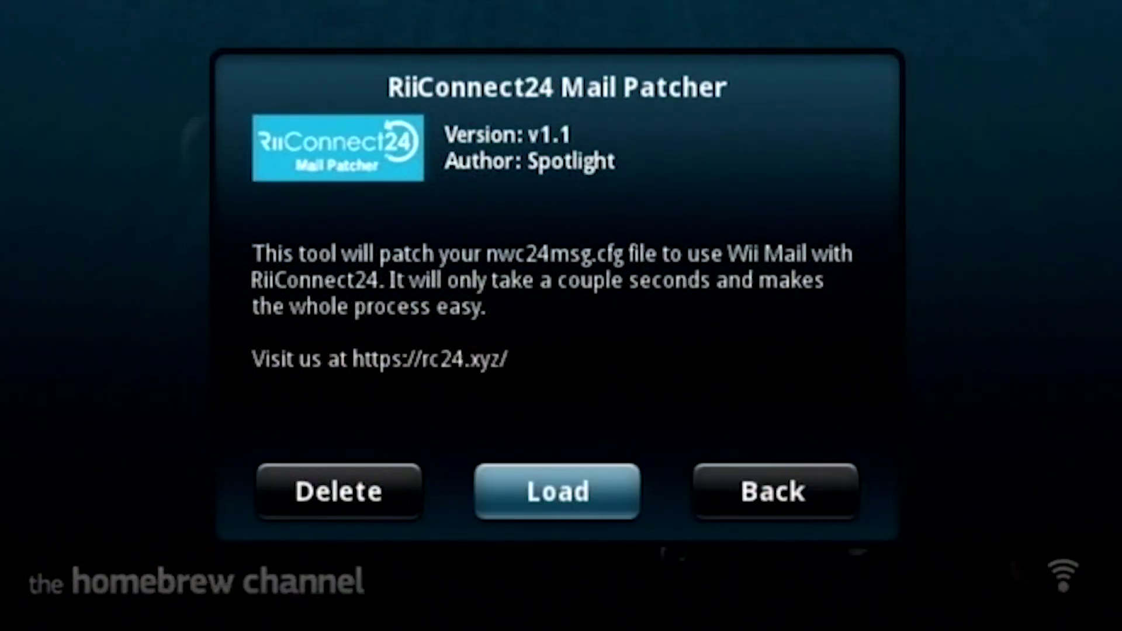
key("Return")
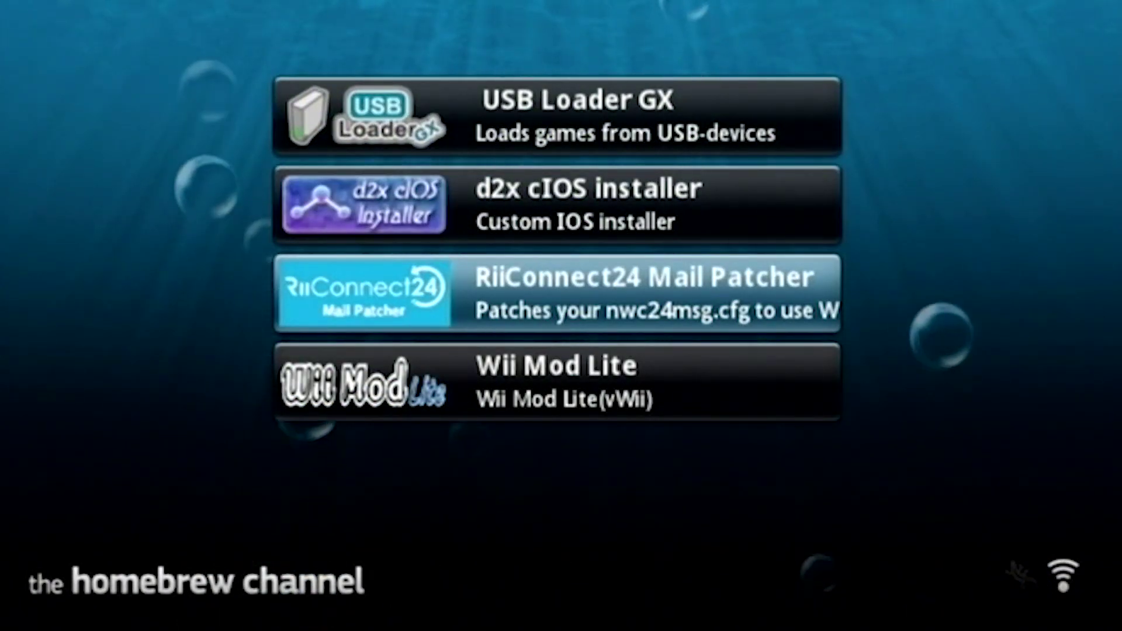
key("Home")
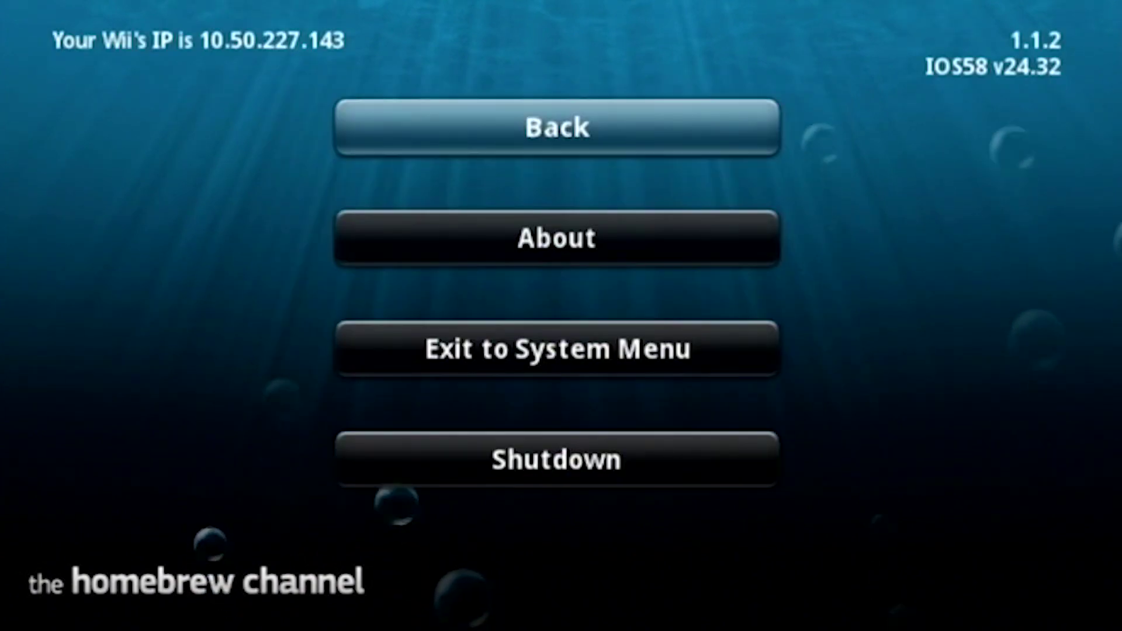
- Exit Homebrew and page through the Wii Menu to see Check Mii Out, Everybody Votes and Nintendo channels
left_click(589, 367)
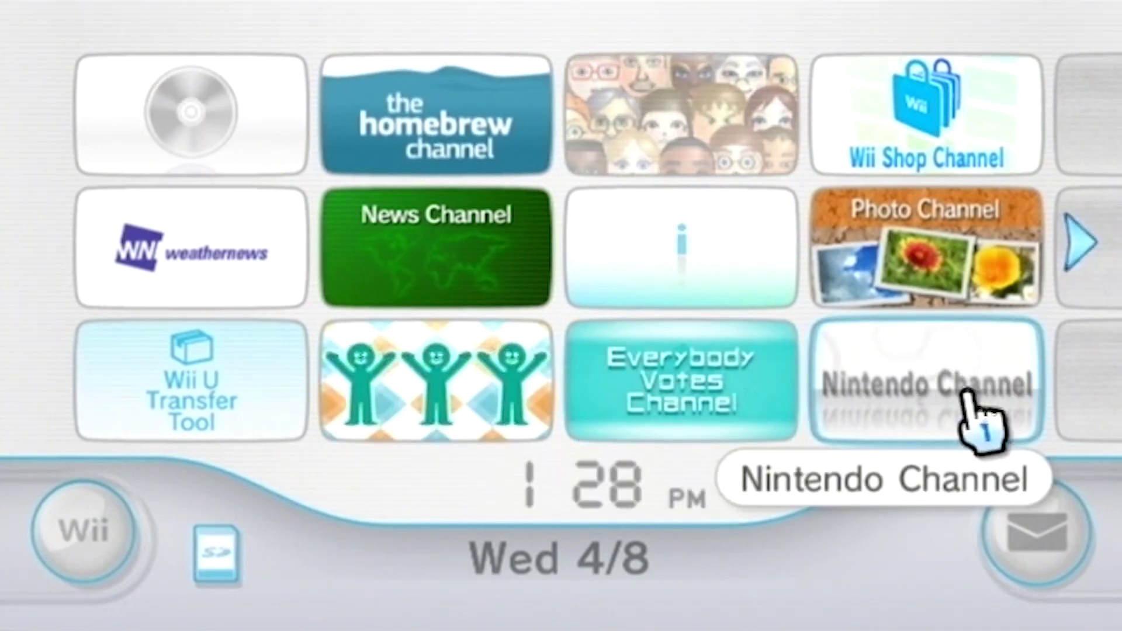
key("plus")
key("minus")
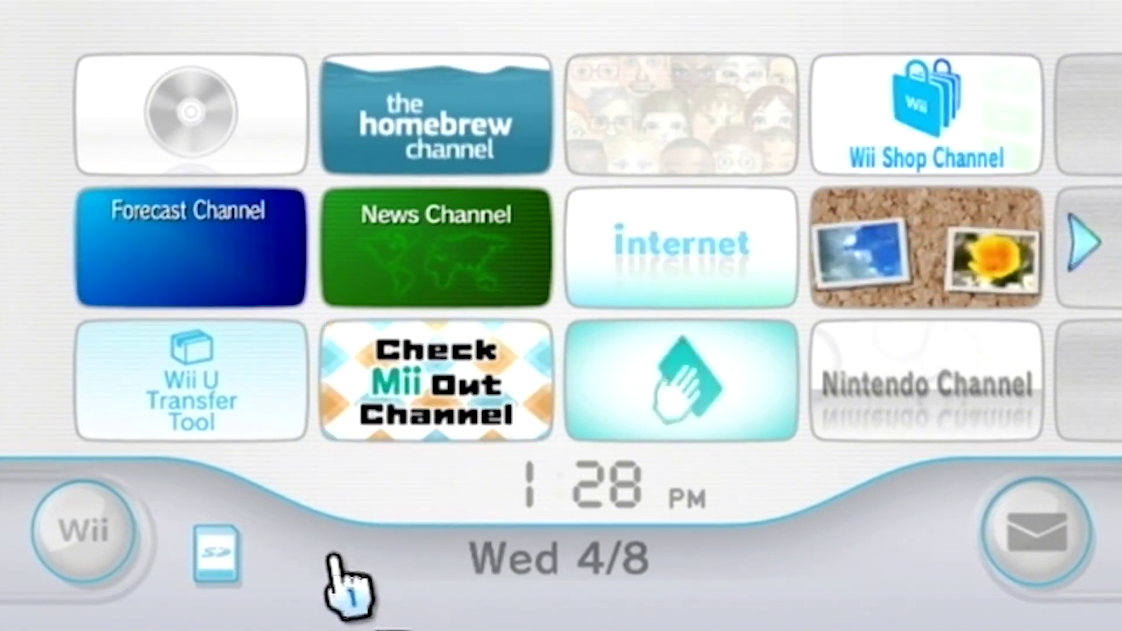
- Go from Wii System Settings to Connection 1's settings and reach its DNS option
left_click(82, 543)
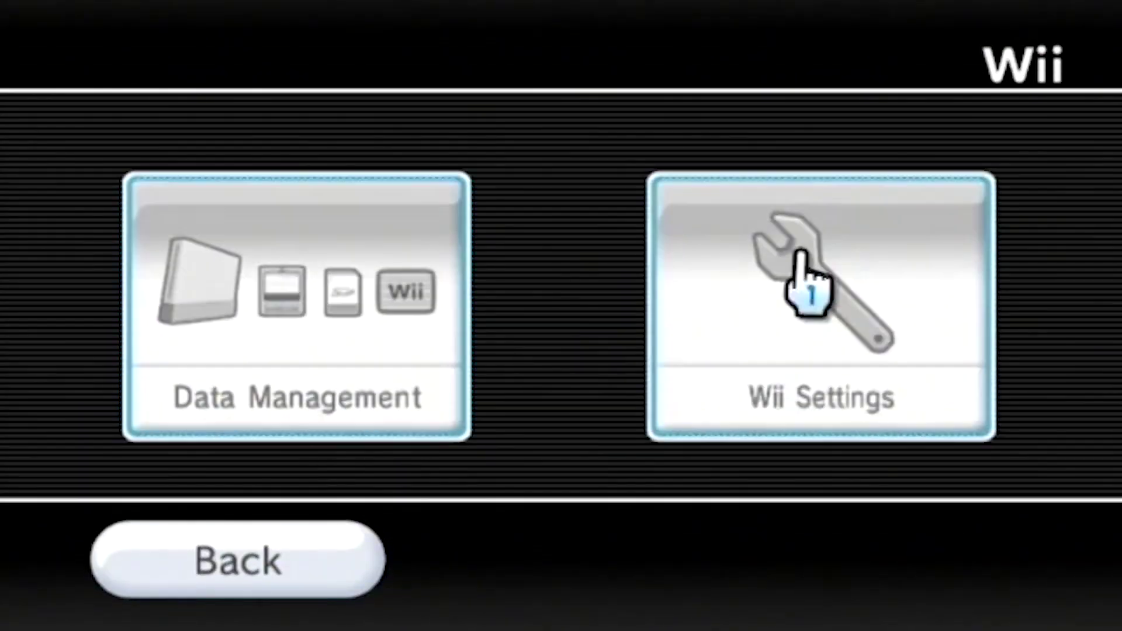
left_click(865, 295)
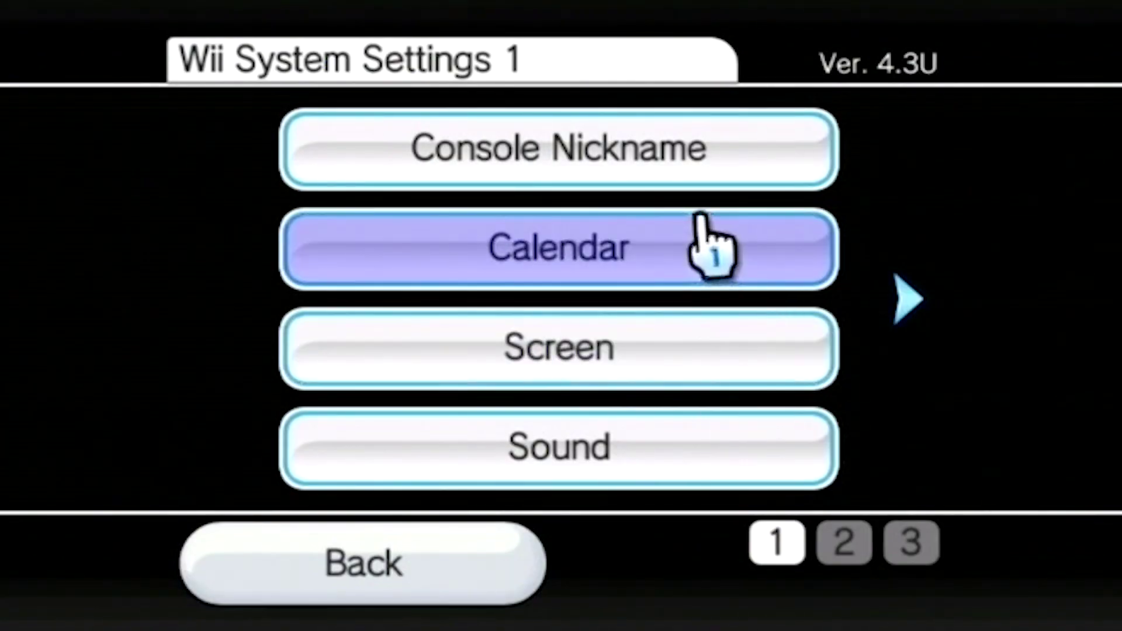
key("Right")
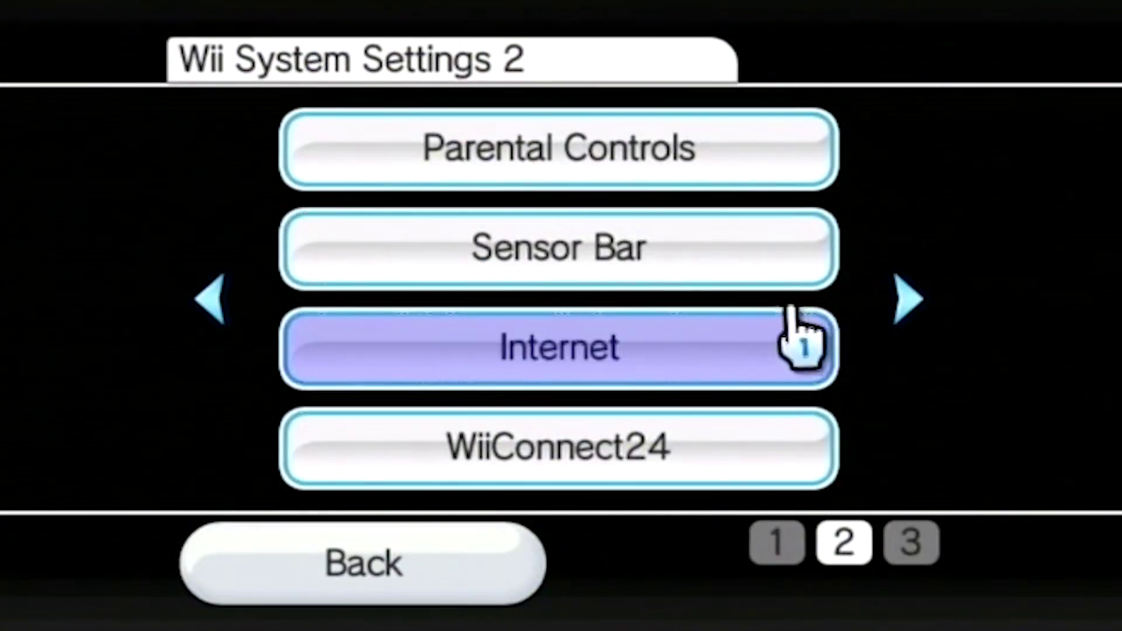
left_click(619, 321)
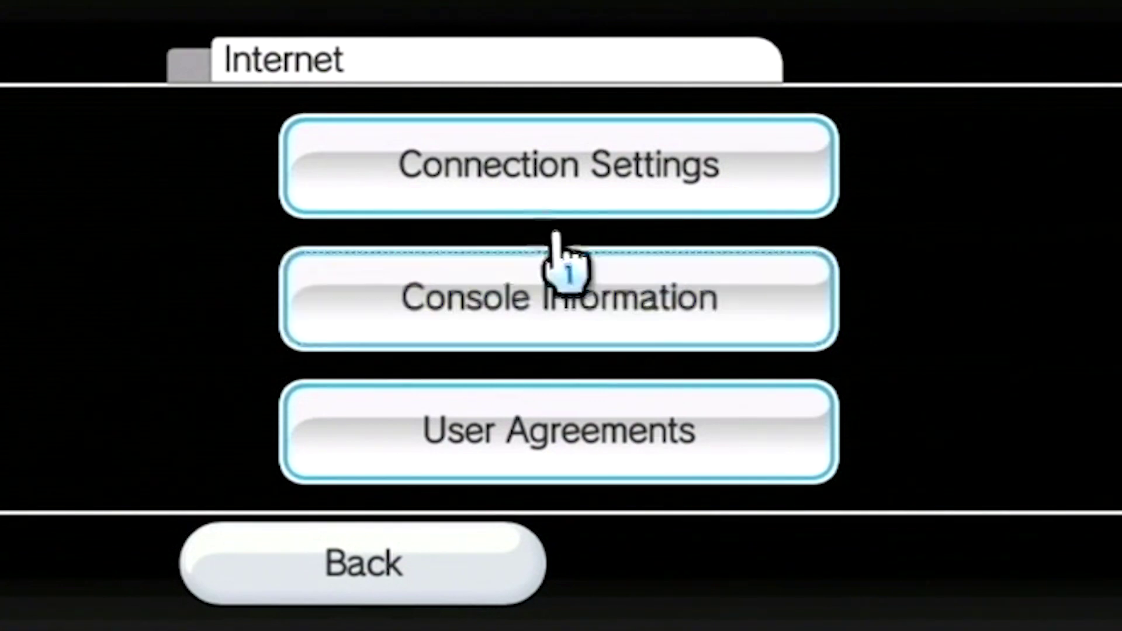
left_click(543, 148)
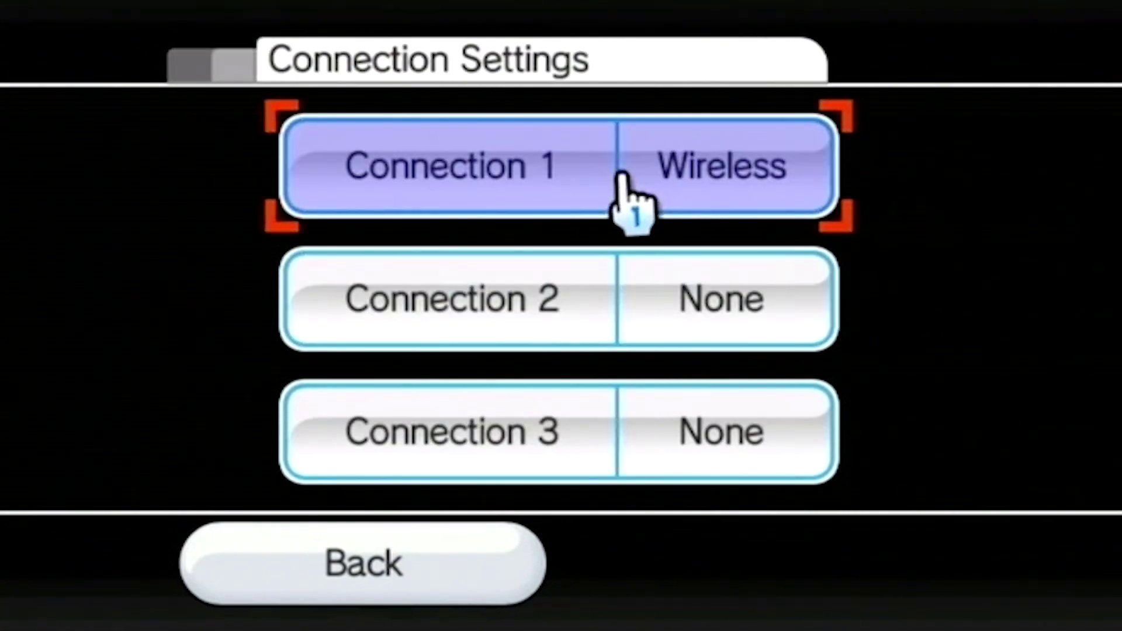
left_click(634, 176)
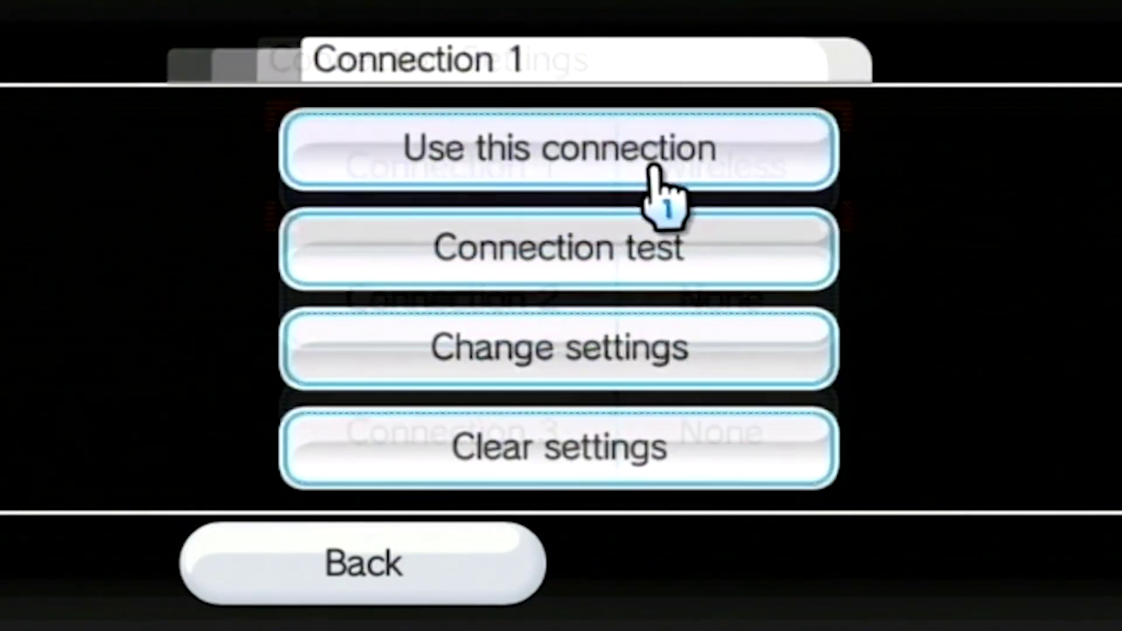
left_click(624, 318)
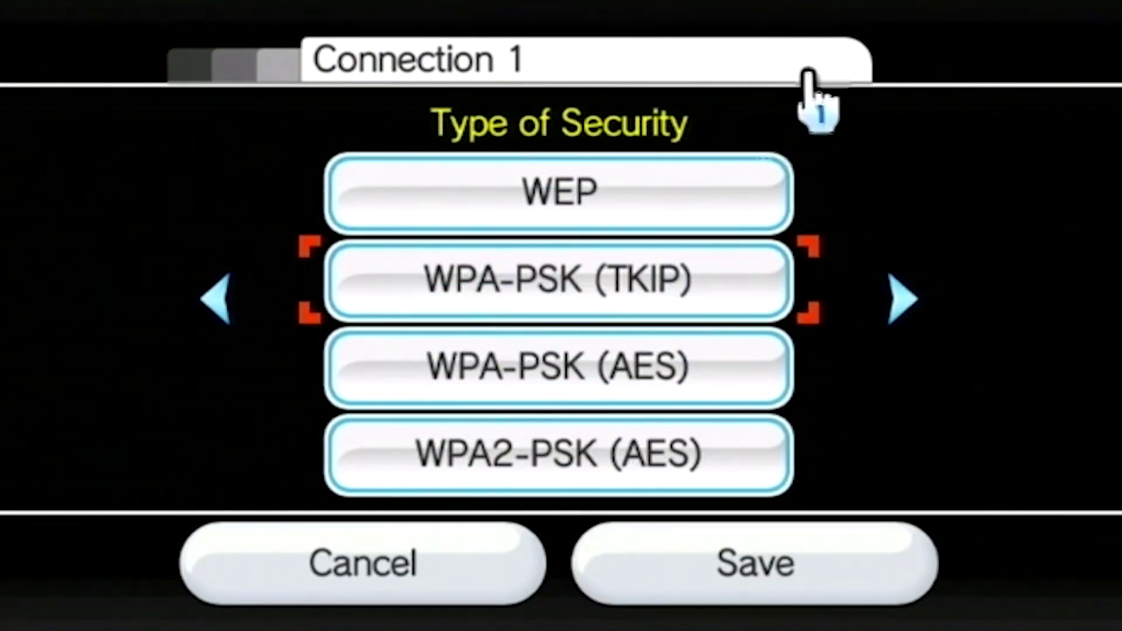
key("Right")
key("Right")
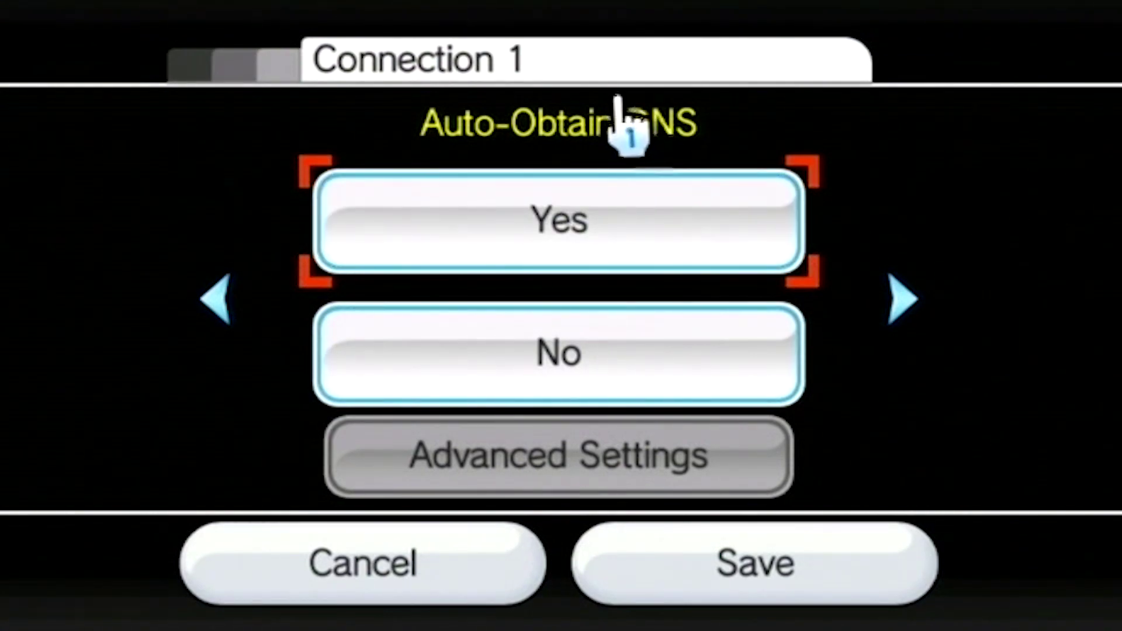
key("Left")
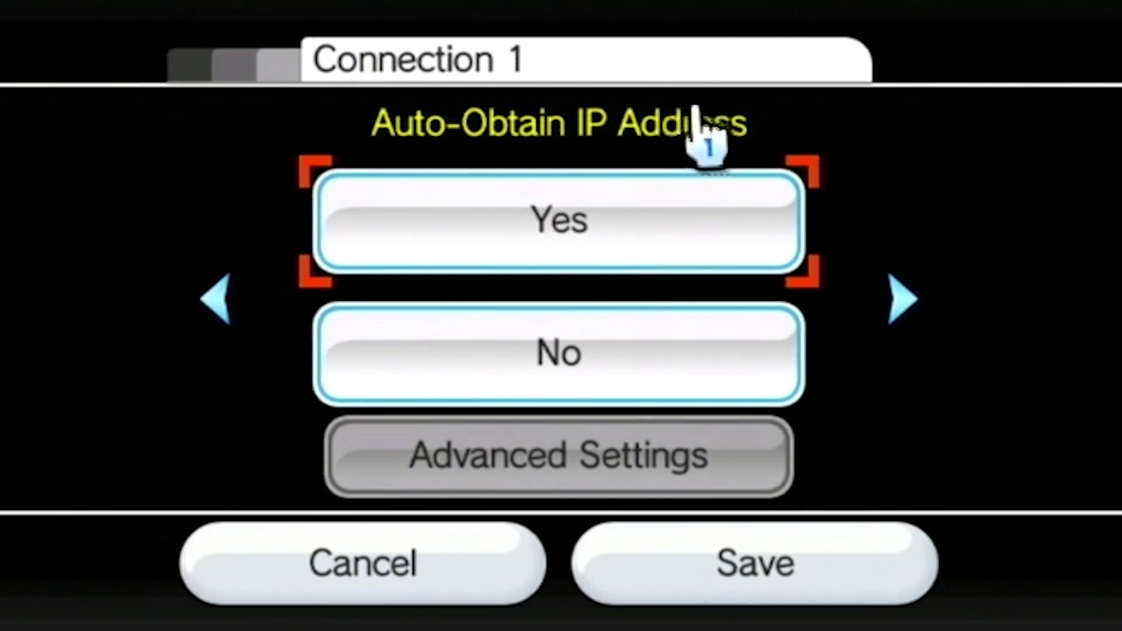
key("Right")
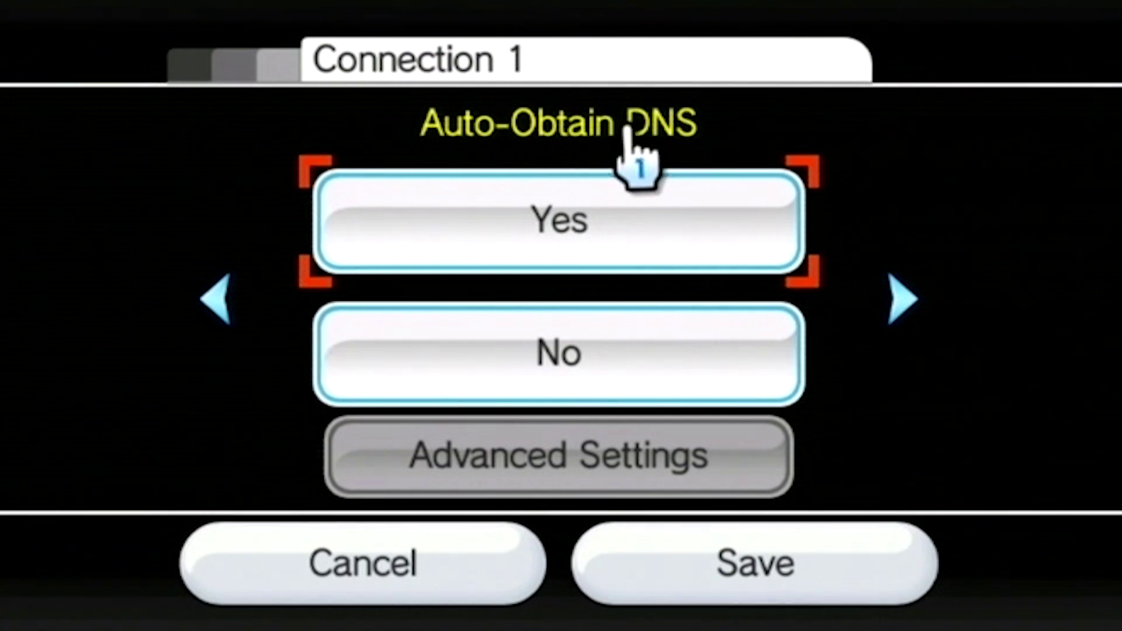
- Set DNS manually with primary 164.132.44.106 and secondary 8.8.8.8
left_click(605, 383)
left_click(602, 444)
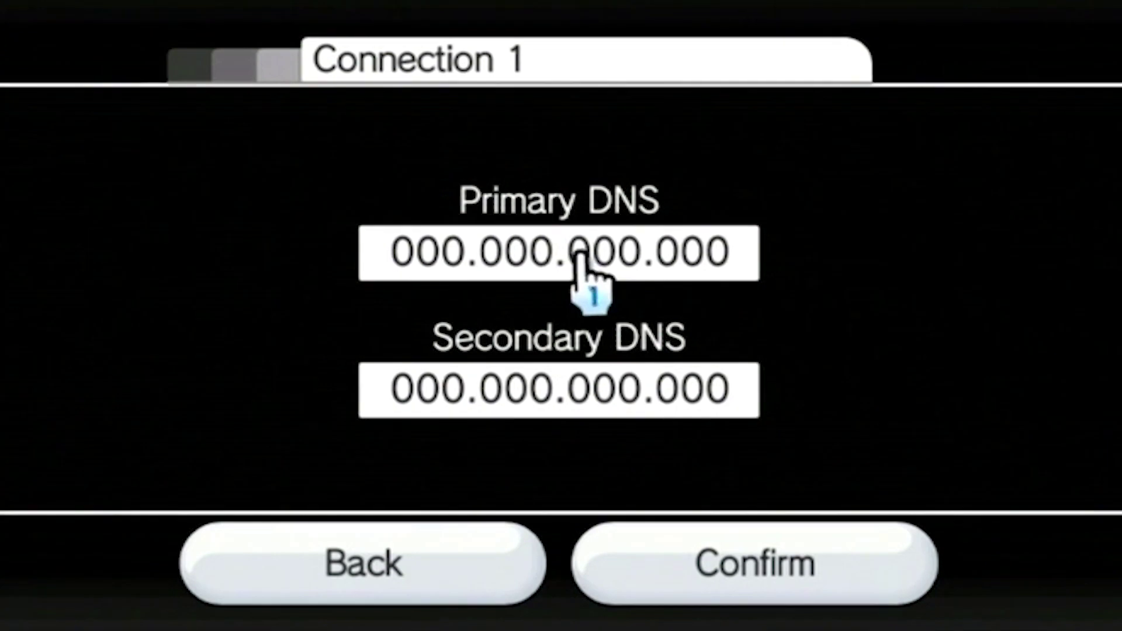
left_click(579, 256)
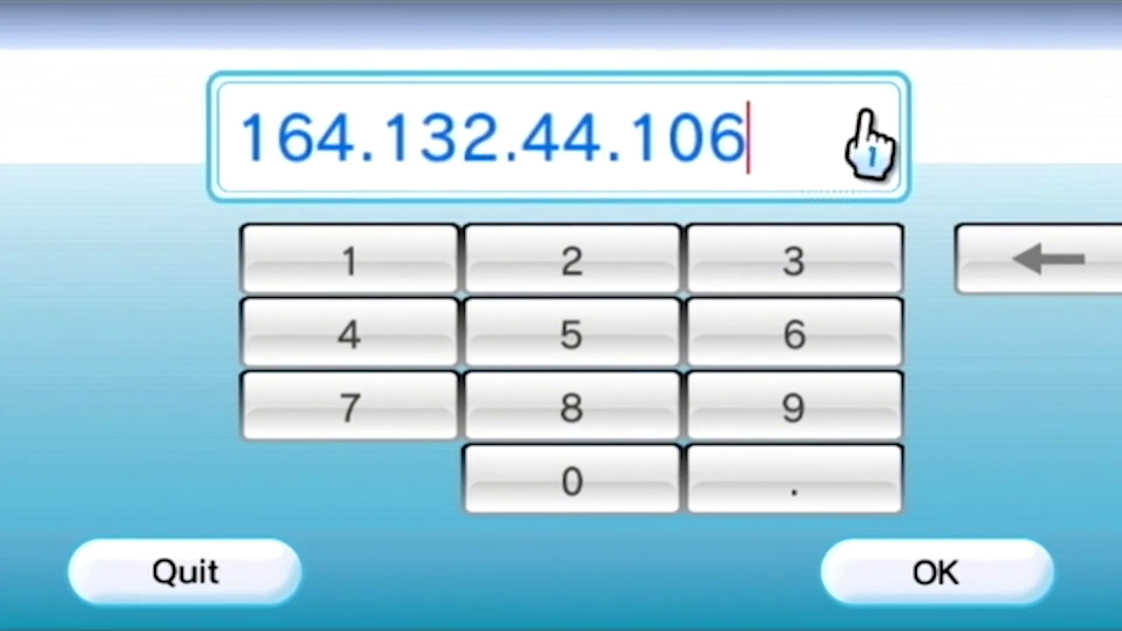
left_click(950, 570)
left_click(632, 393)
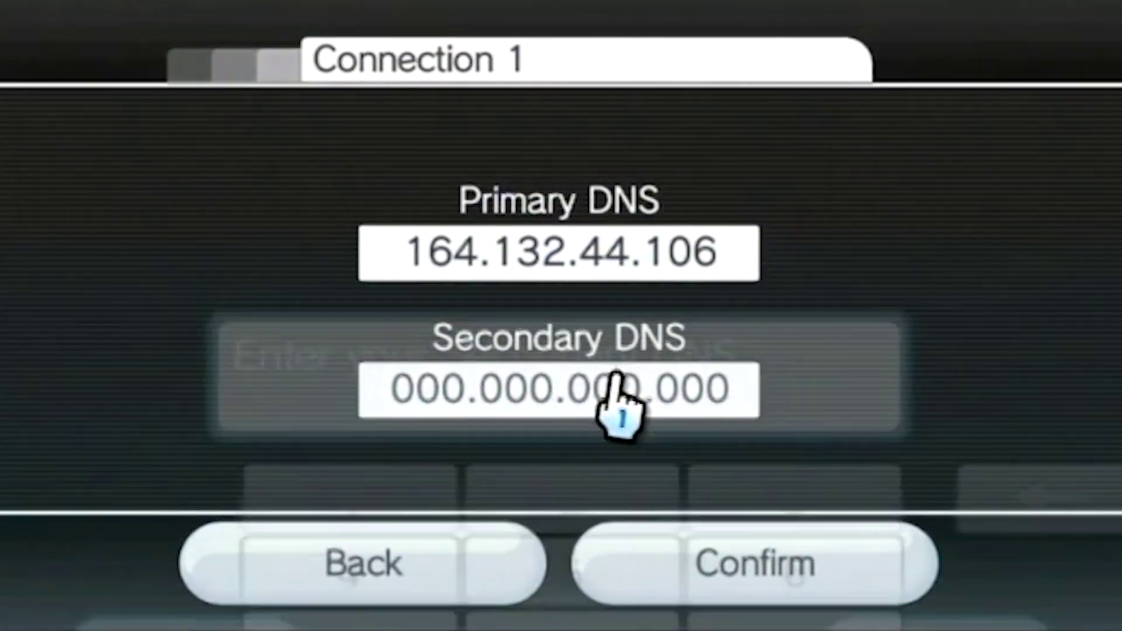
type("8.8.8.8")
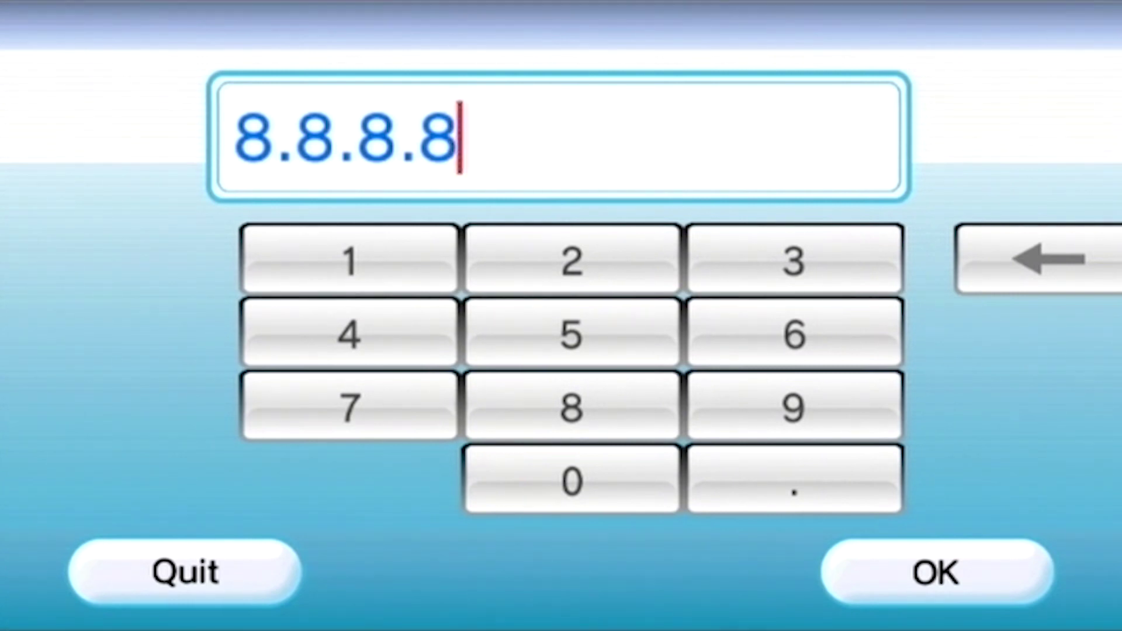
left_click(930, 572)
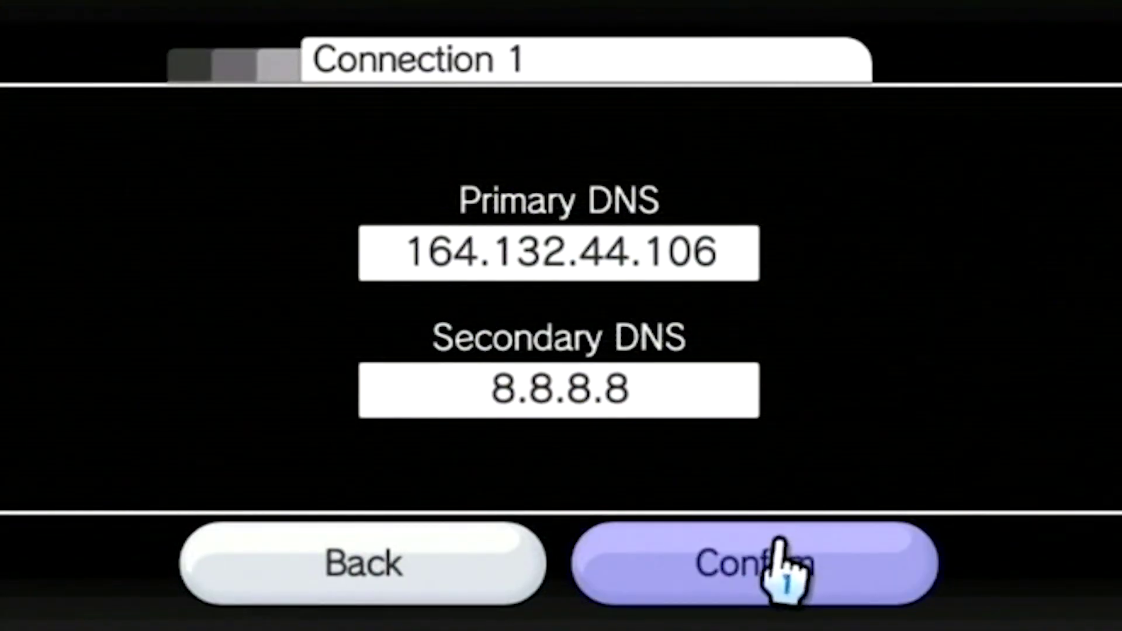
- Save Connection 1's settings, run the connection test, and decline the system update
left_click(784, 563)
left_click(803, 564)
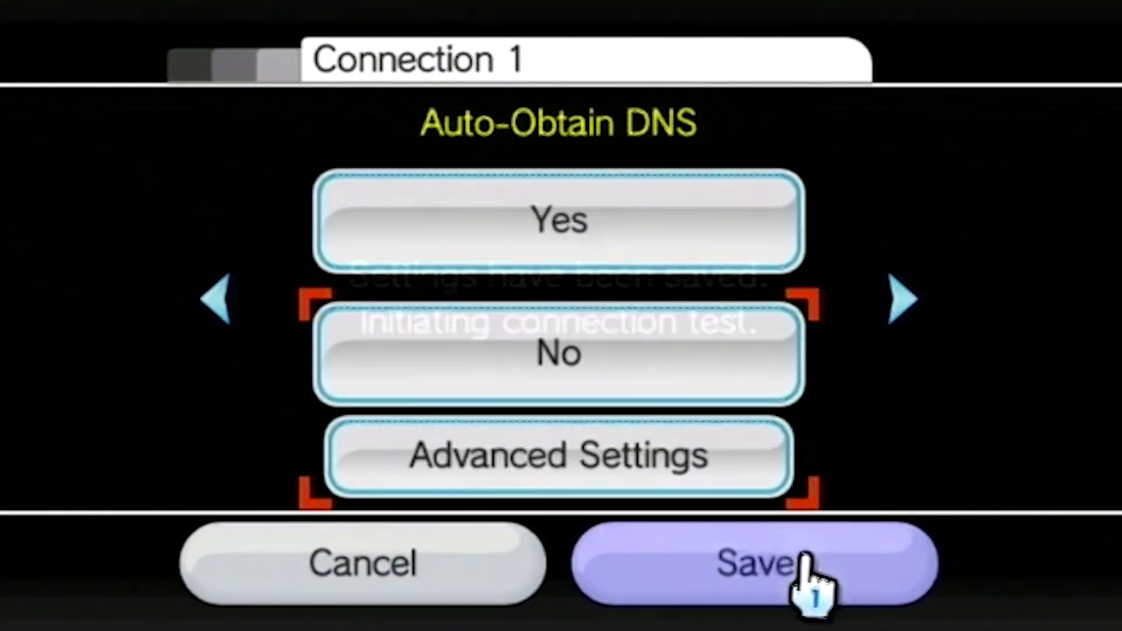
left_click(815, 535)
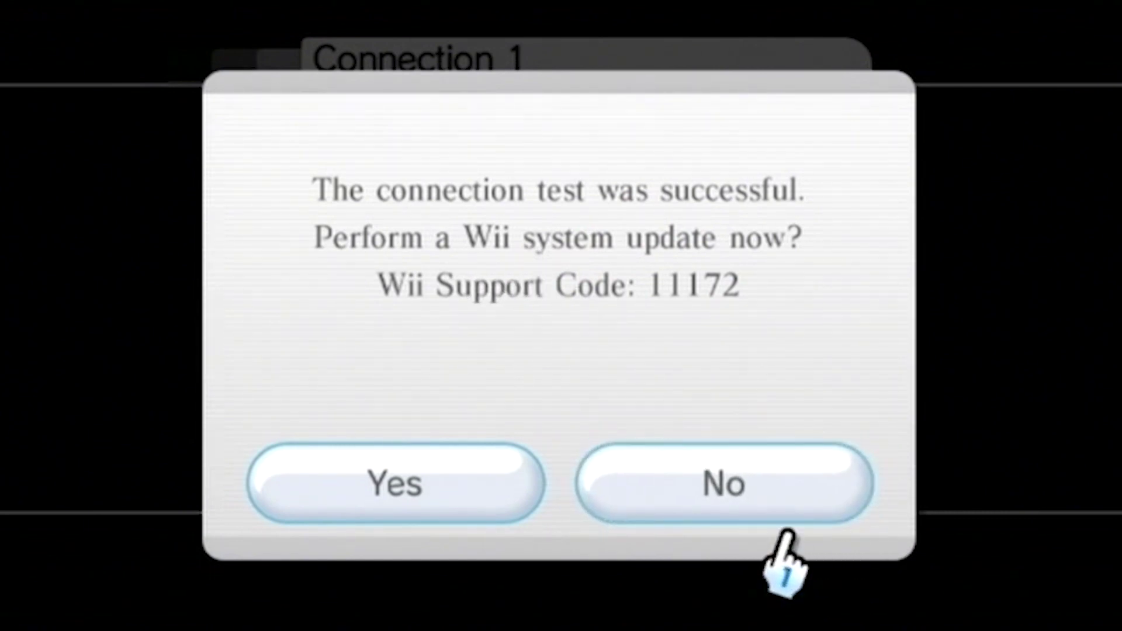
left_click(748, 455)
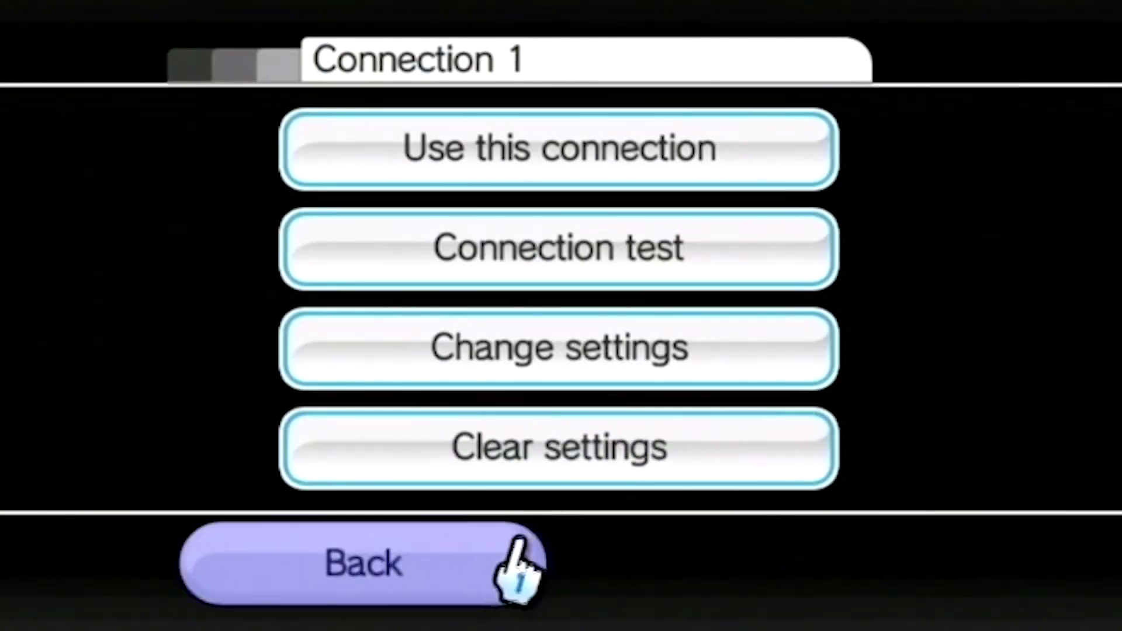
- Return to System Settings and turn WiiConnect24 and Standby Connection on
left_click(485, 554)
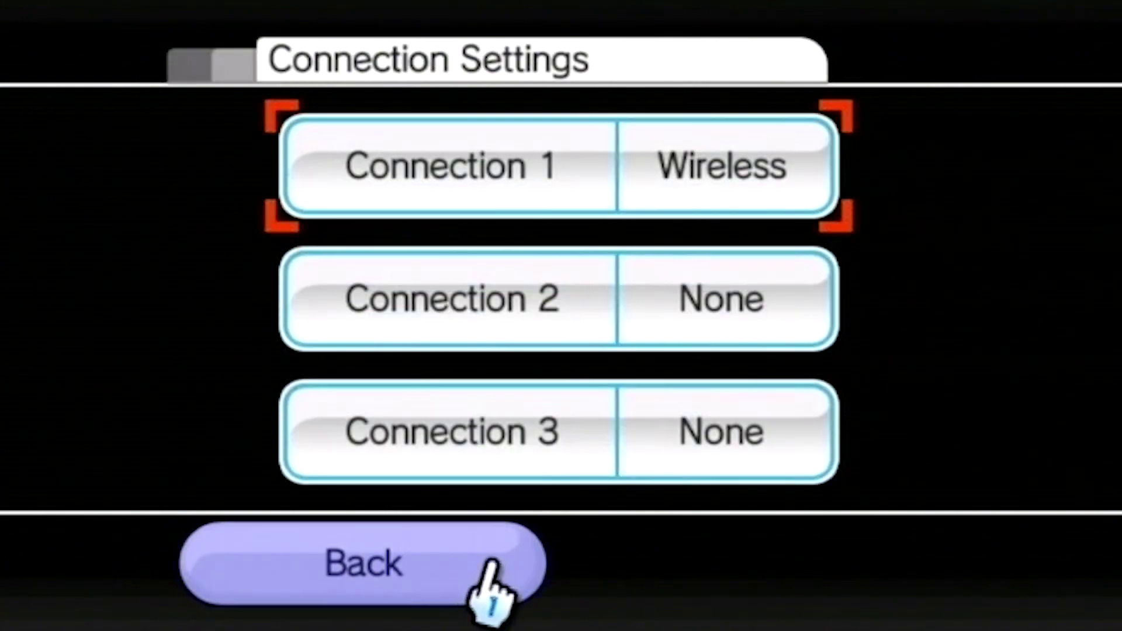
left_click(491, 563)
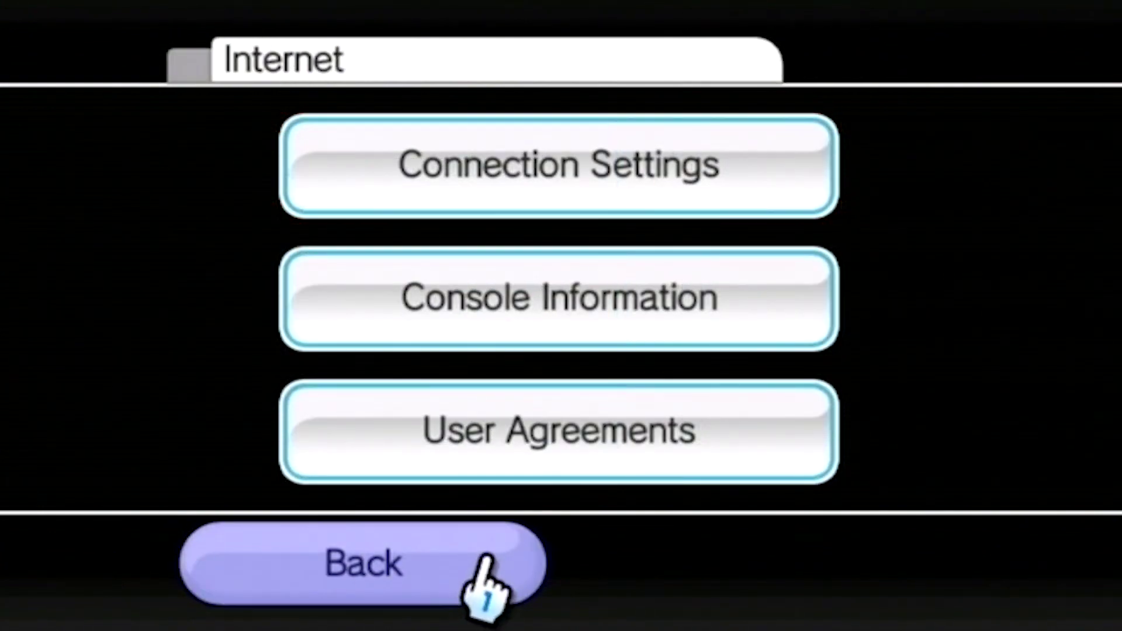
left_click(483, 562)
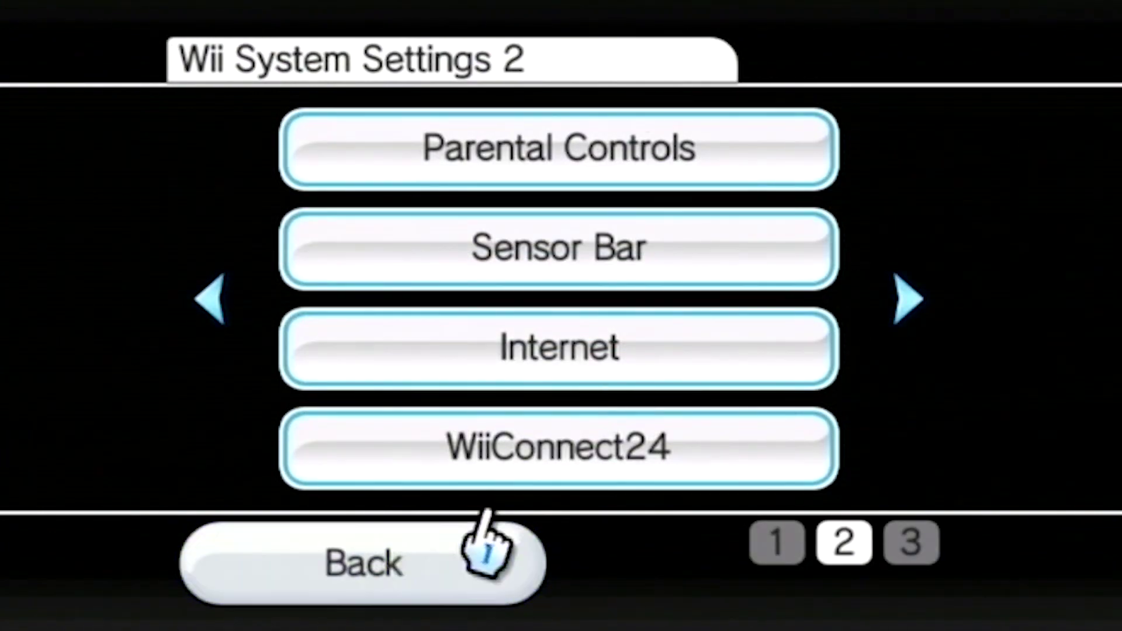
left_click(532, 463)
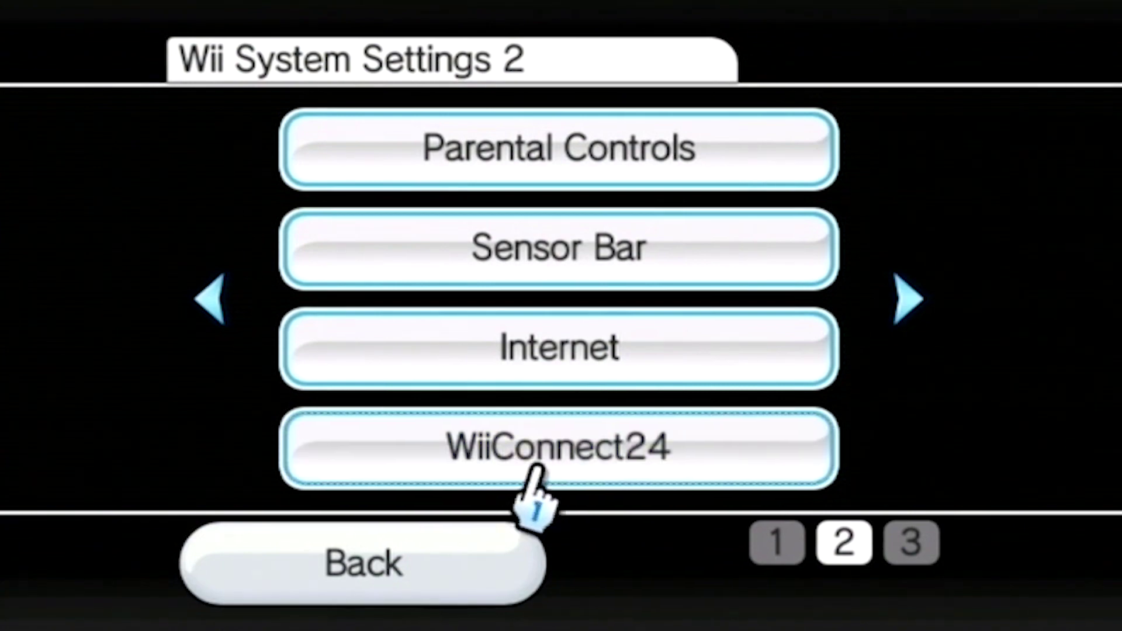
left_click(427, 196)
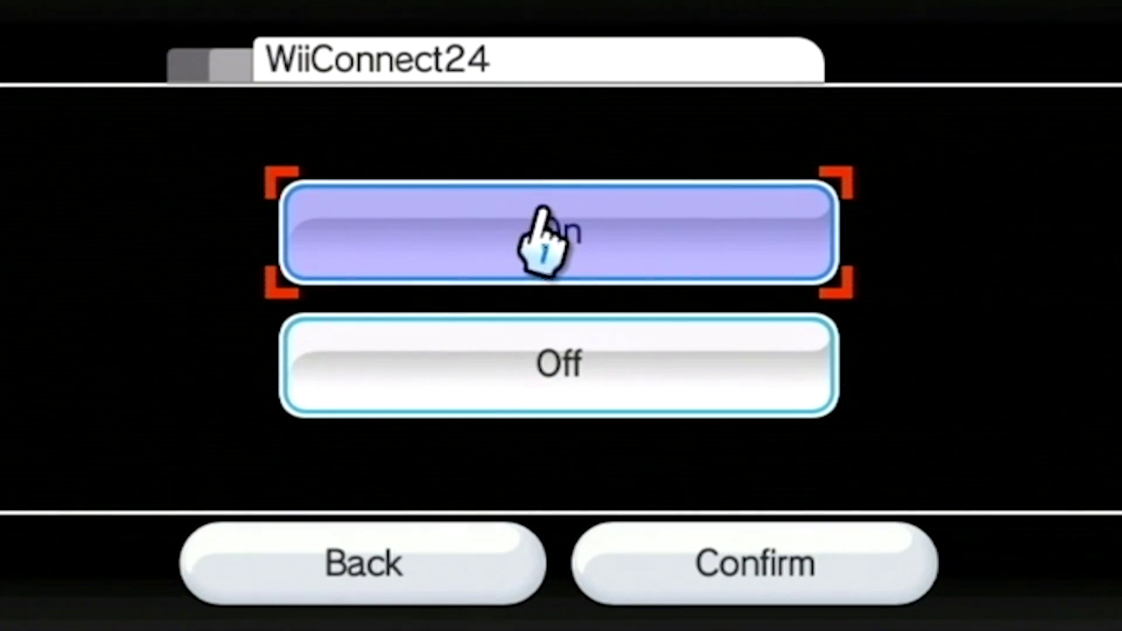
left_click(783, 556)
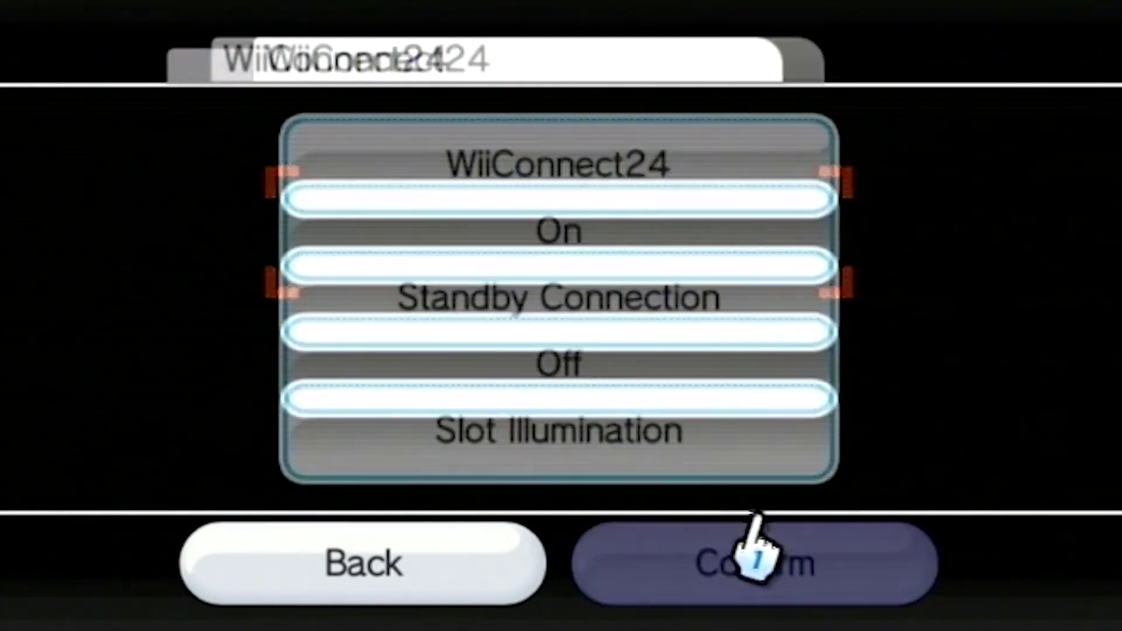
left_click(559, 292)
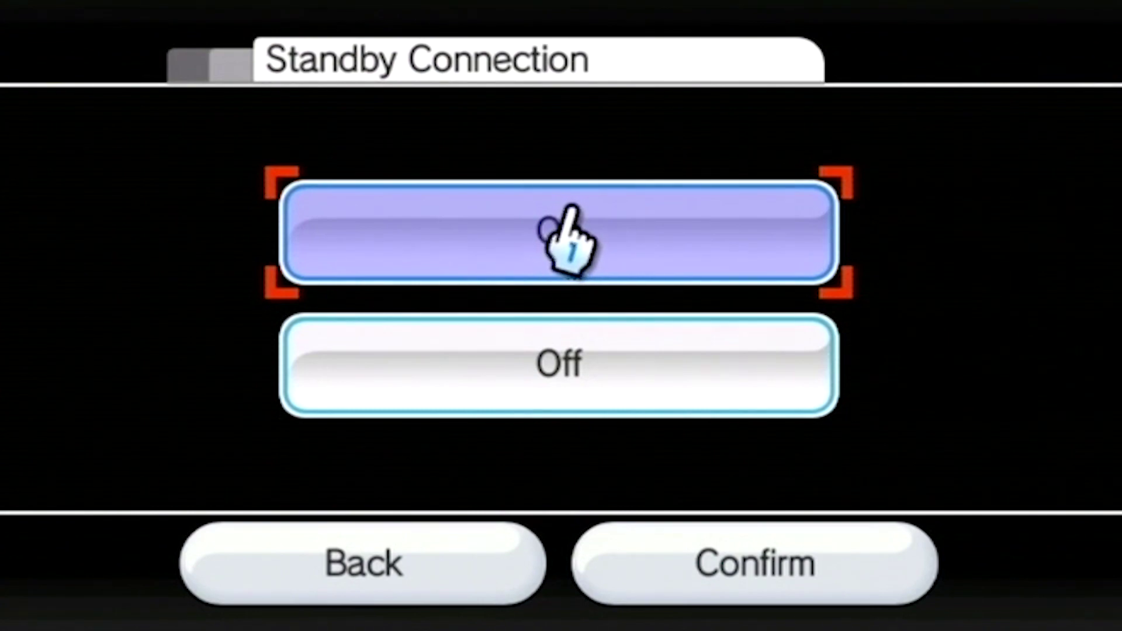
left_click(748, 585)
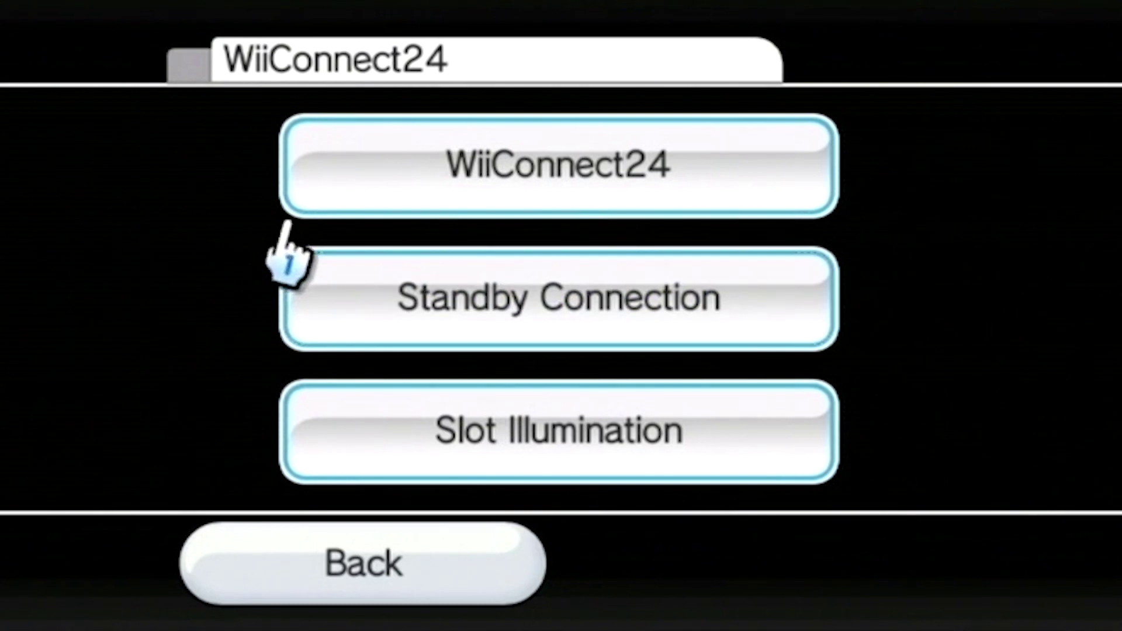
- Leave Slot Illumination at Dim and go back to the Internet settings
left_click(437, 432)
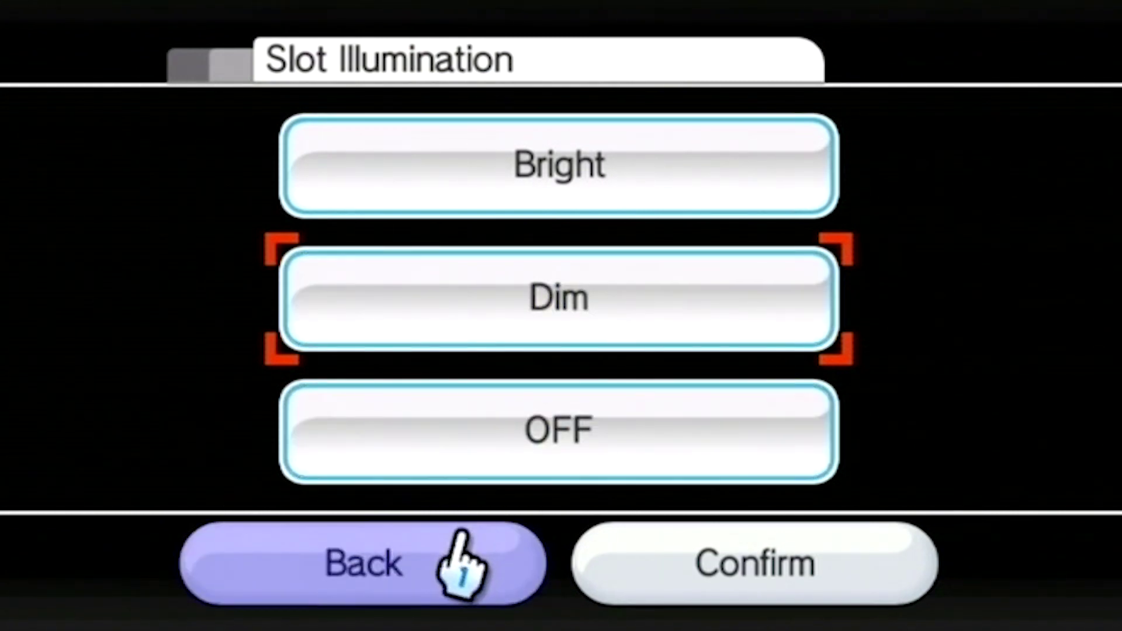
left_click(459, 556)
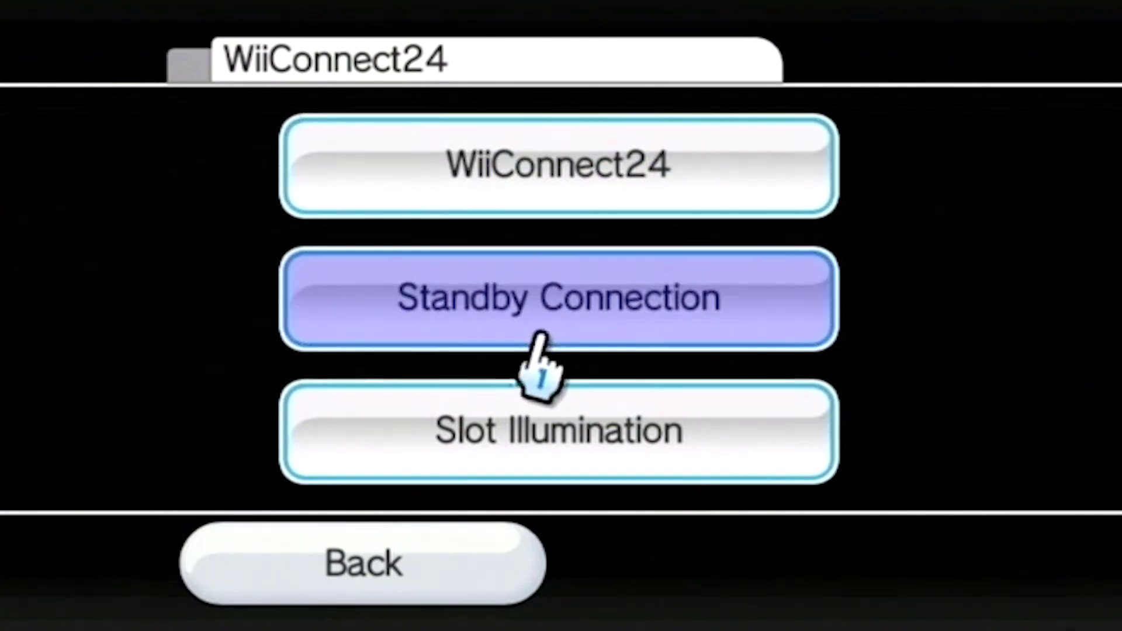
left_click(421, 562)
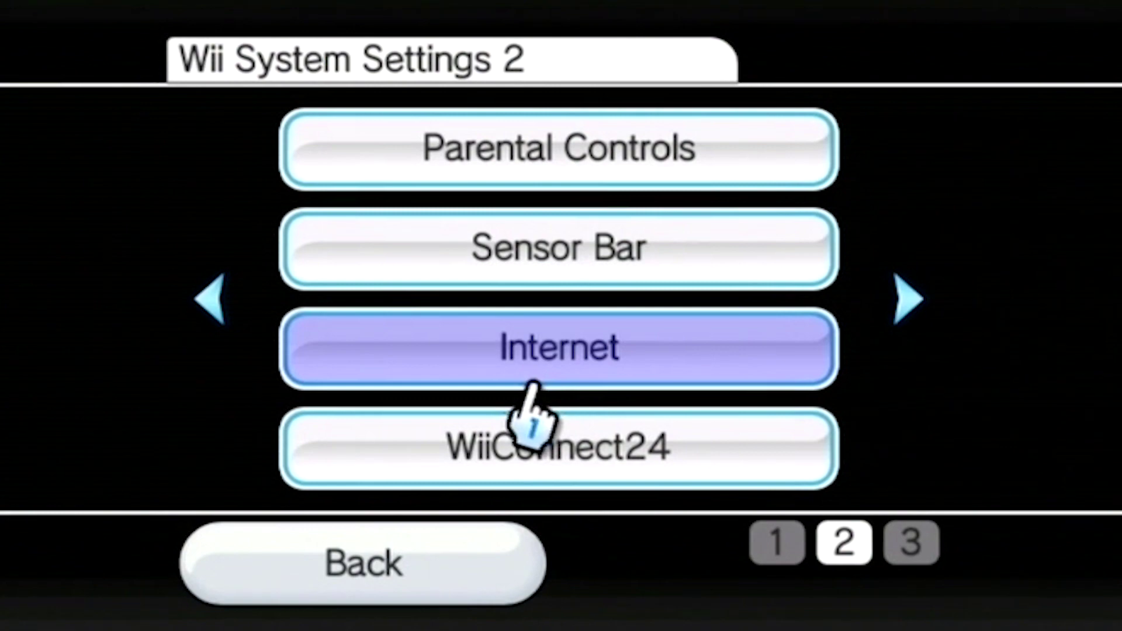
left_click(533, 342)
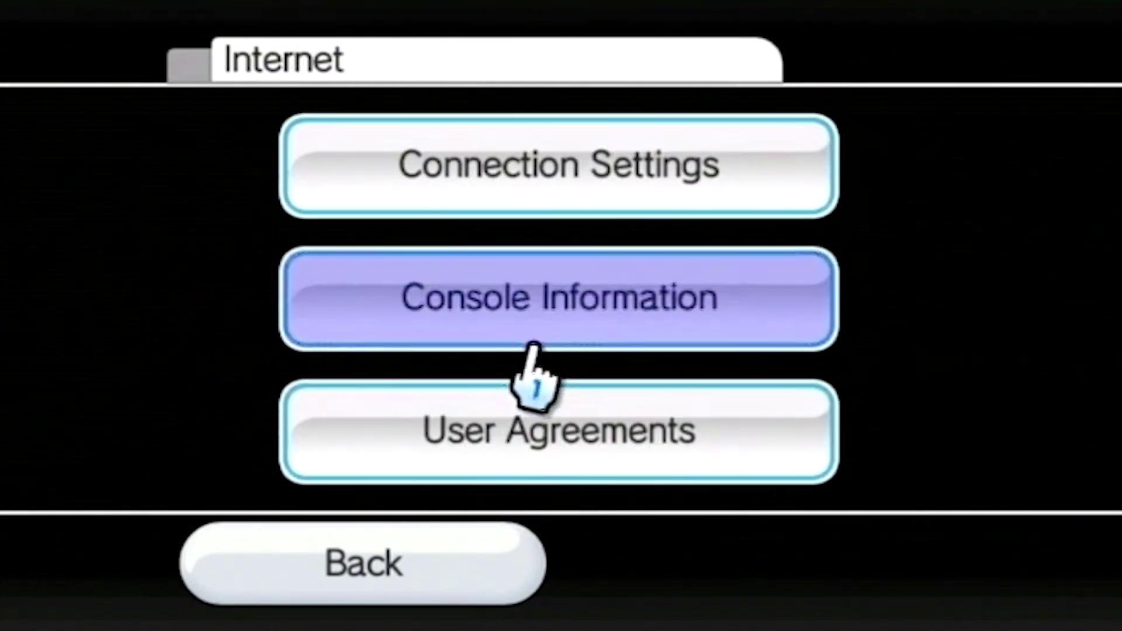
- Agree to use Wii Shop Channel and WiiConnect24, then accept the RiiConnect24 agreement
left_click(526, 436)
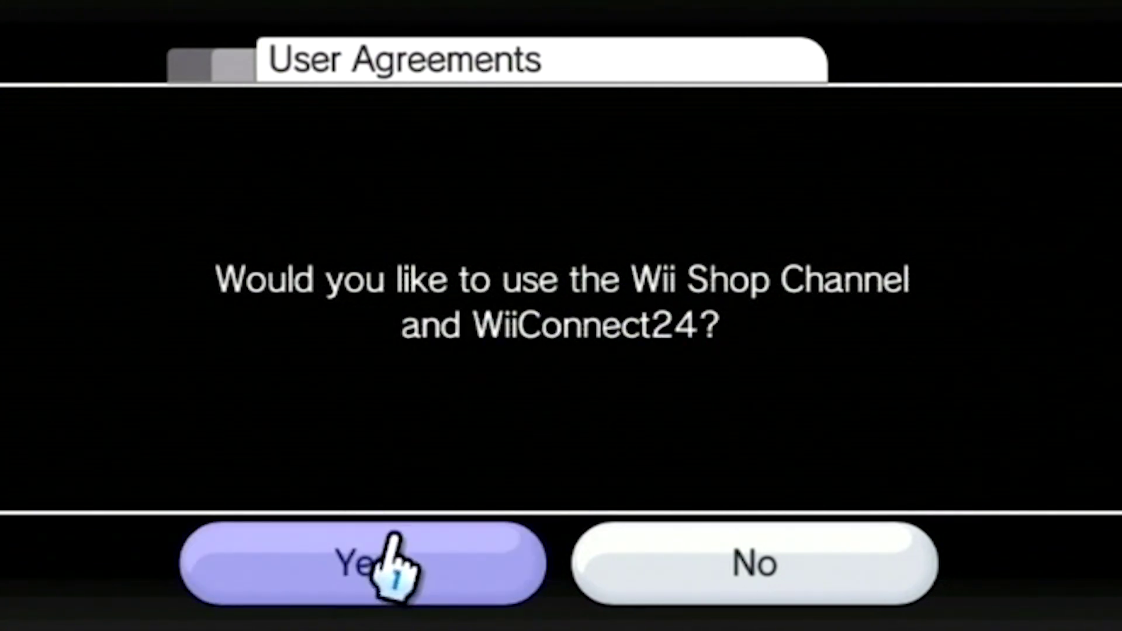
key("Escape")
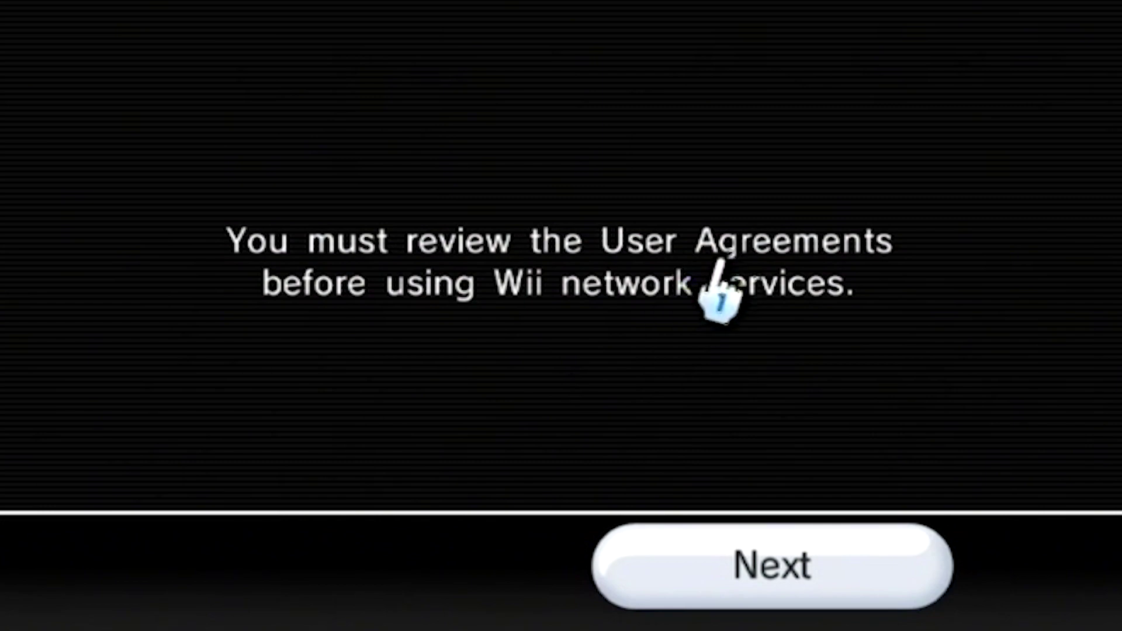
left_click(657, 540)
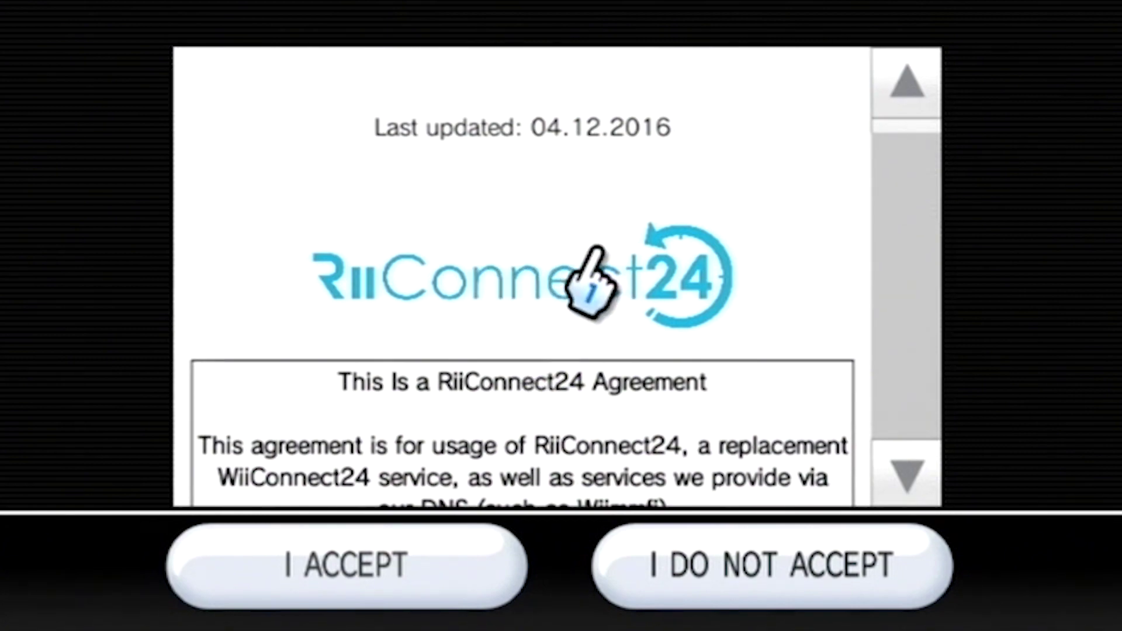
scroll(584, 257, "down", 10)
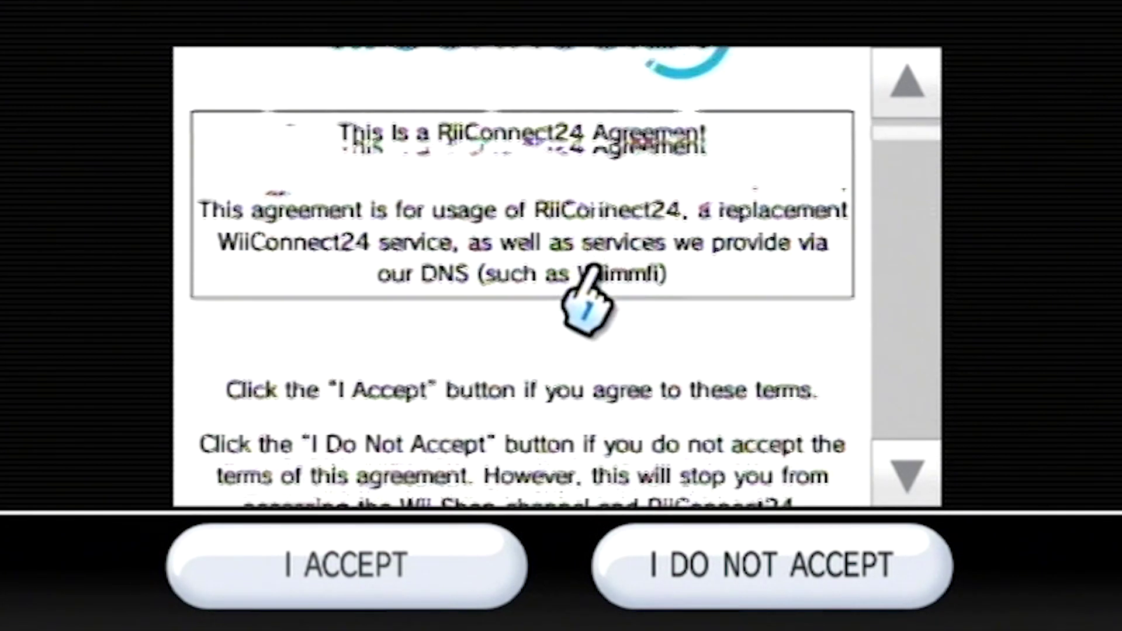
scroll(590, 263, "down", 10)
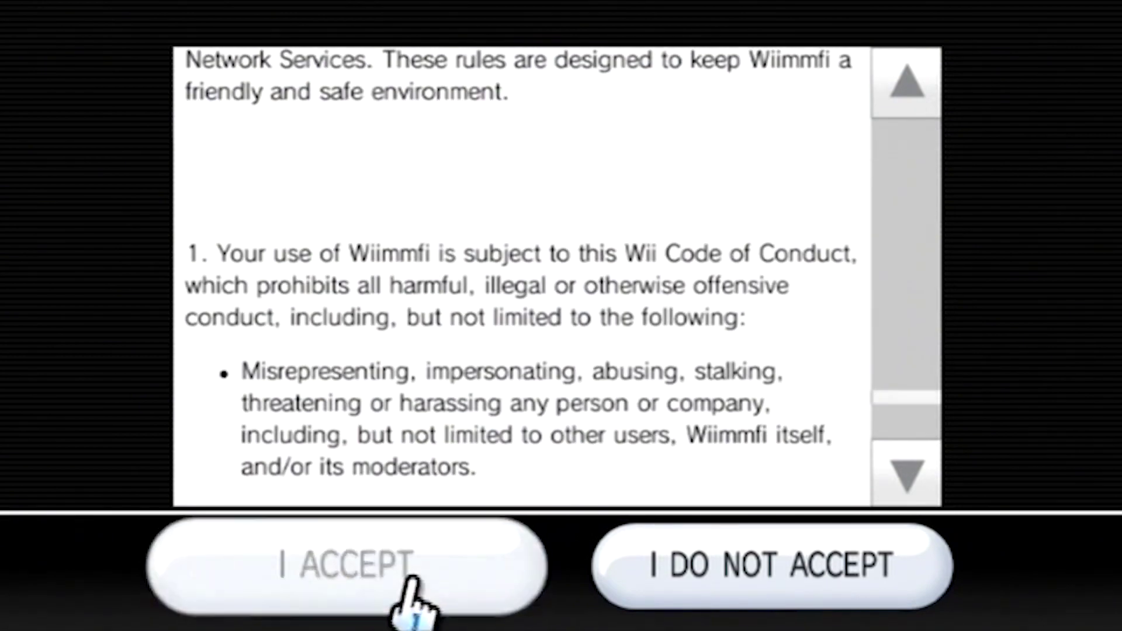
left_click(397, 584)
left_click(517, 451)
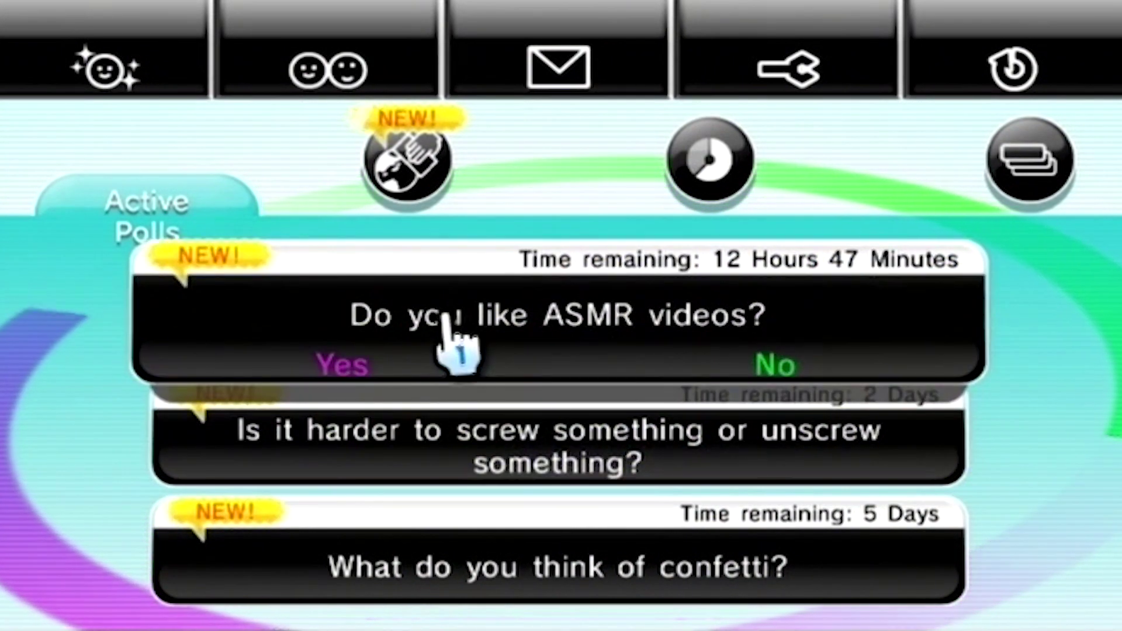
- Open Worldwide Polls in the Everybody Votes Channel
left_click(358, 171)
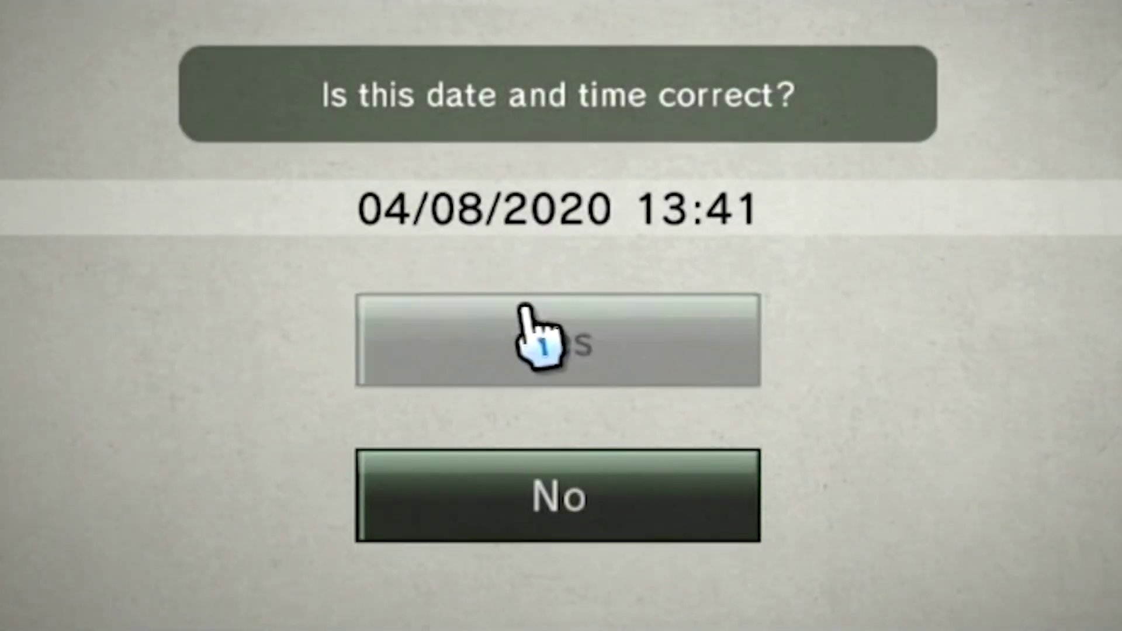
- Confirm the News Channel's date and time of 04/08/2020 13:41 is correct
left_click(517, 328)
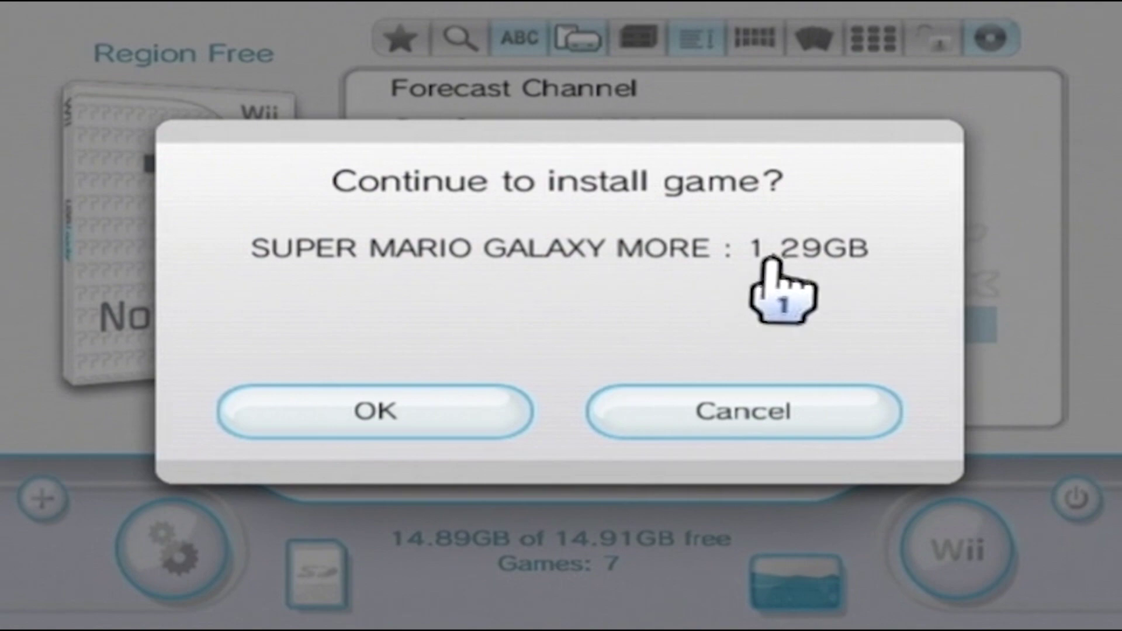
- Confirm installing SUPER MARIO GALAXY MORE (1.29GB) in USB Loader GX
left_click(323, 426)
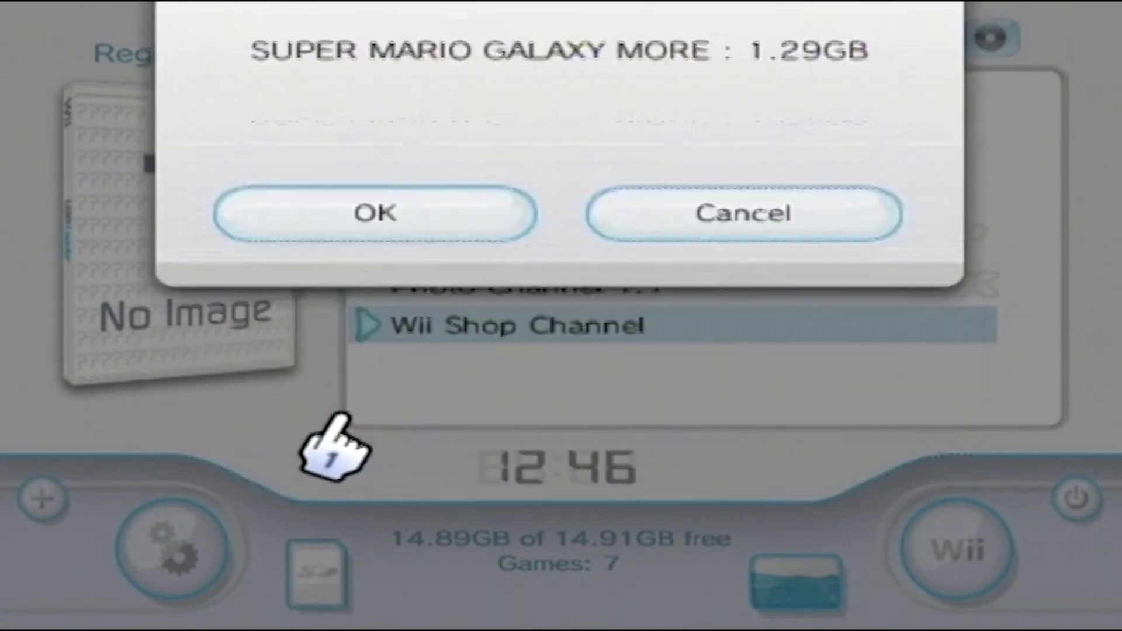